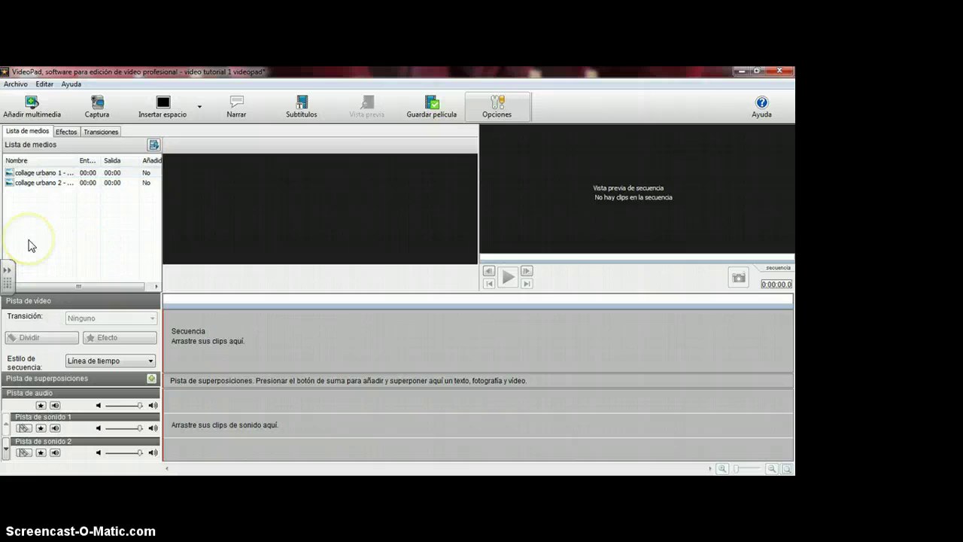
Add the Abeja, Gato and Caballo videos from the Vídeos library to the project's media list.
right_click(27, 239)
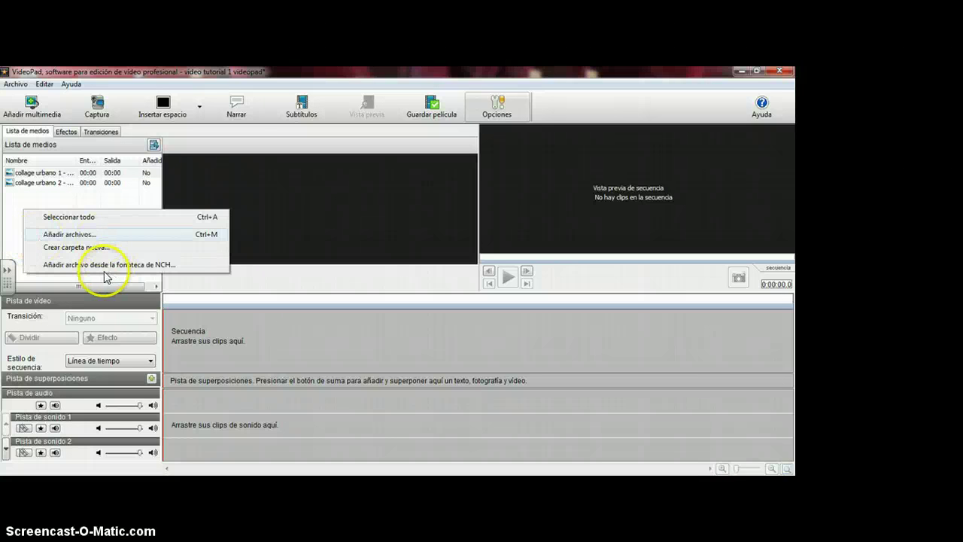
left_click(90, 234)
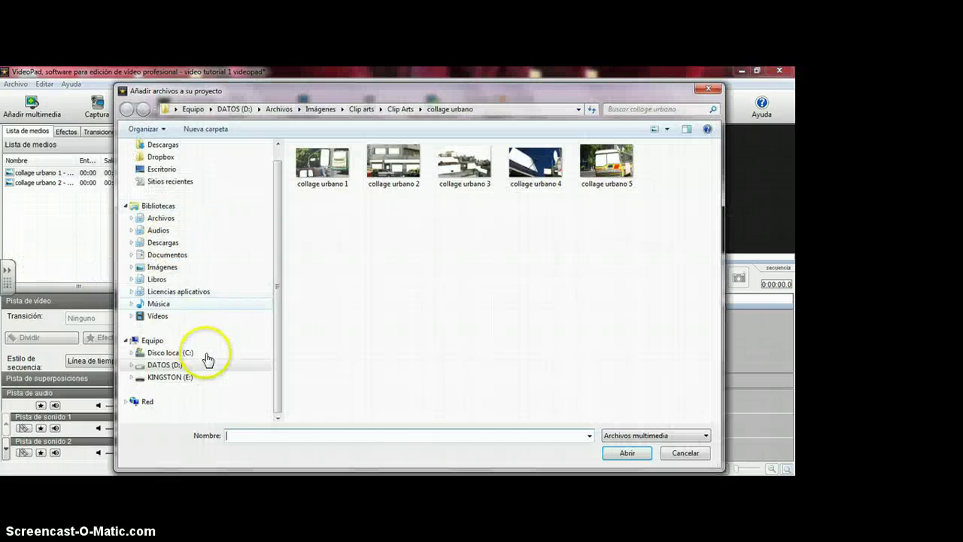
left_click(158, 316)
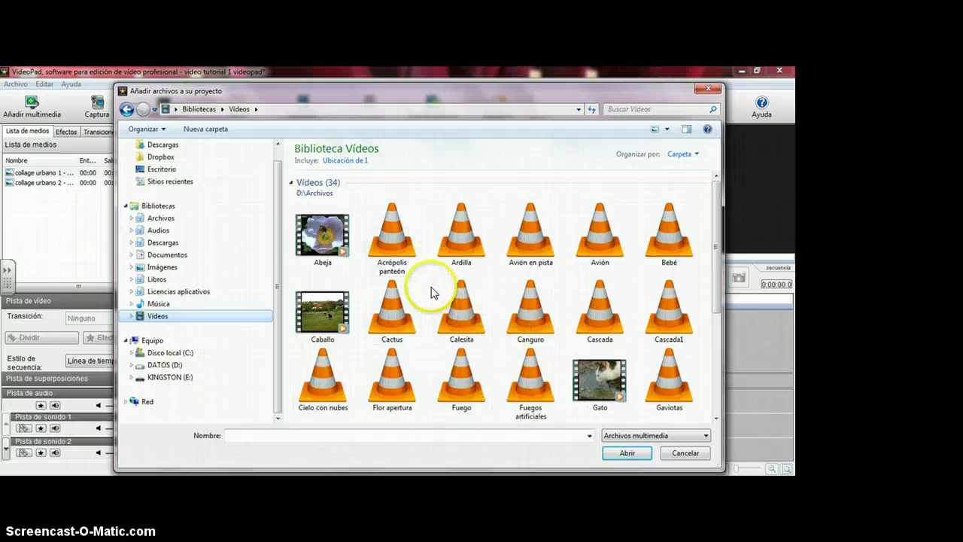
left_click(385, 276)
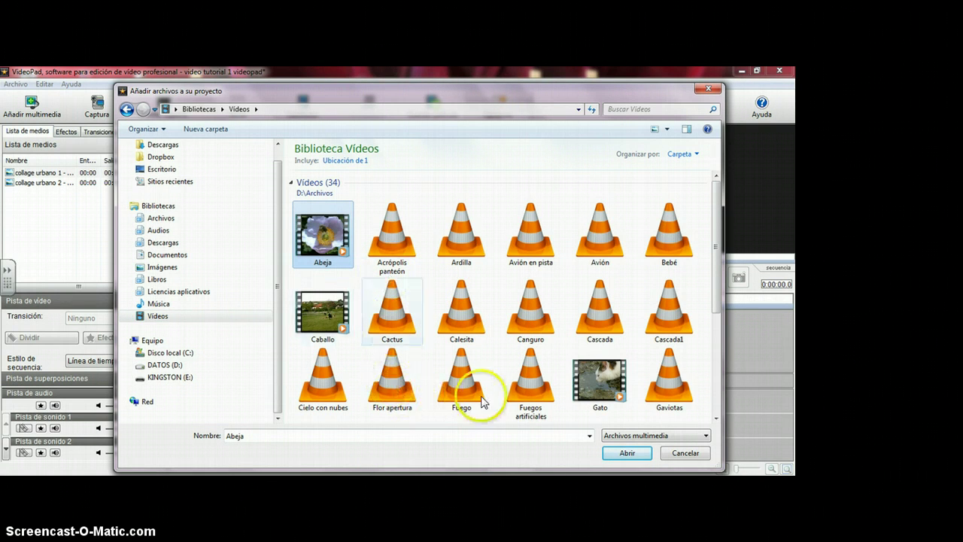
left_click(600, 380, "ctrl")
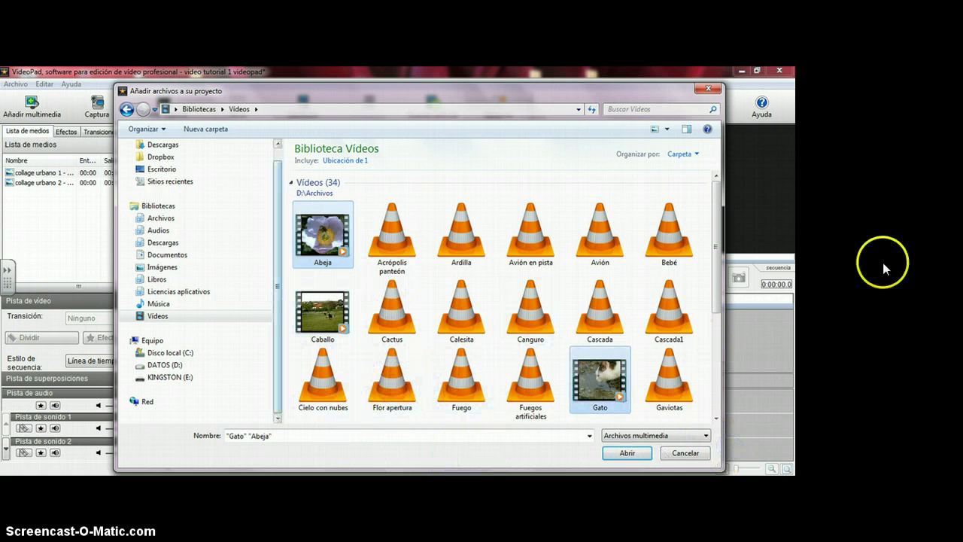
scroll(873, 338, "down", 2)
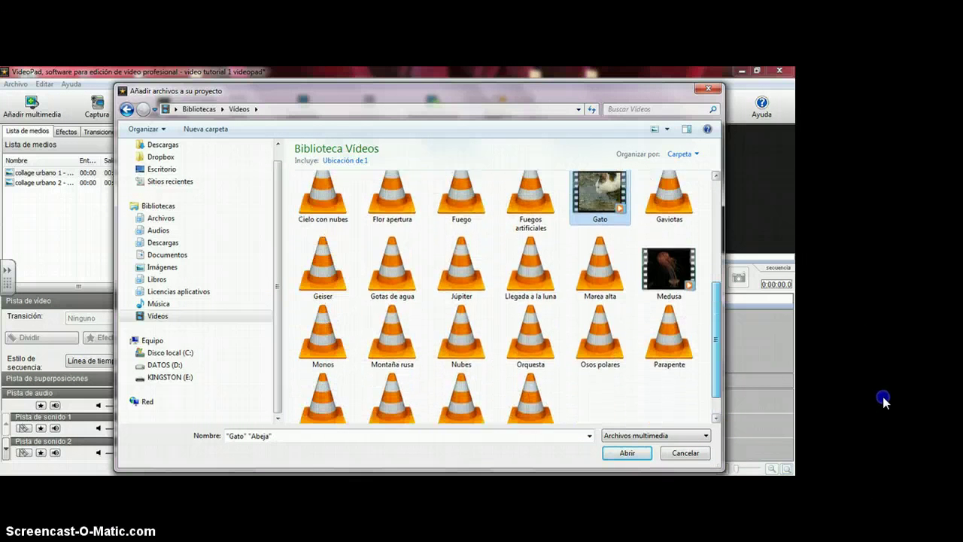
scroll(884, 331, "up", 2)
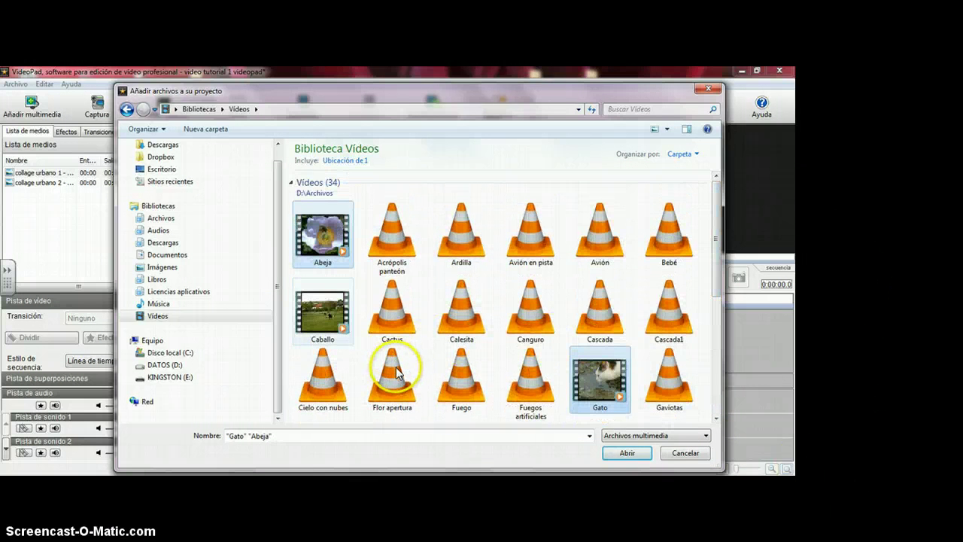
left_click(323, 311, "ctrl")
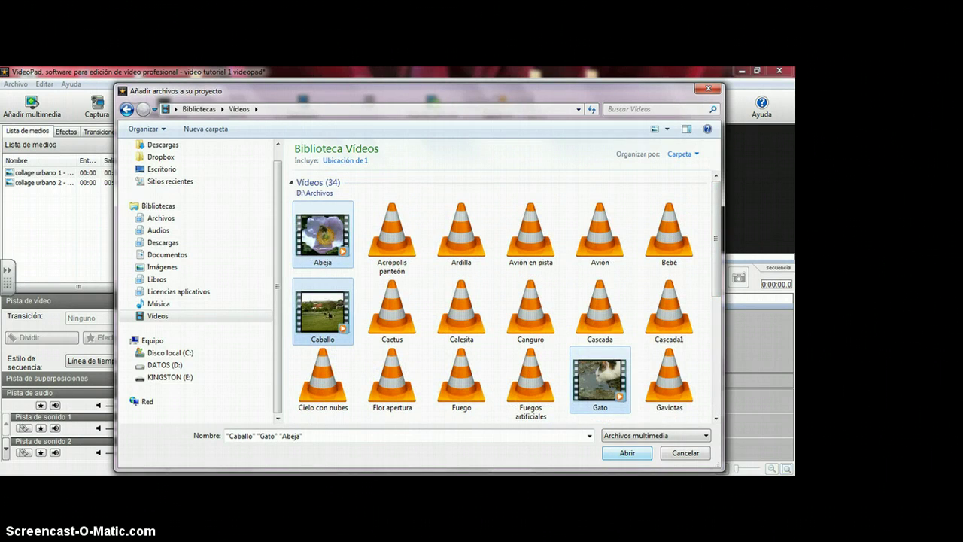
left_click(626, 453)
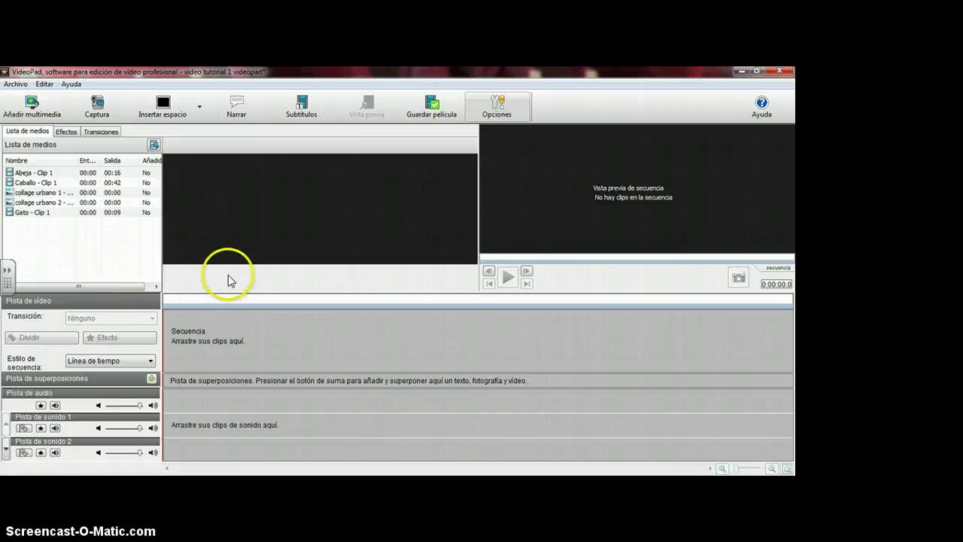
Place the Abeja clip at the start of the empty video track and select it in the sequence.
left_click(55, 286)
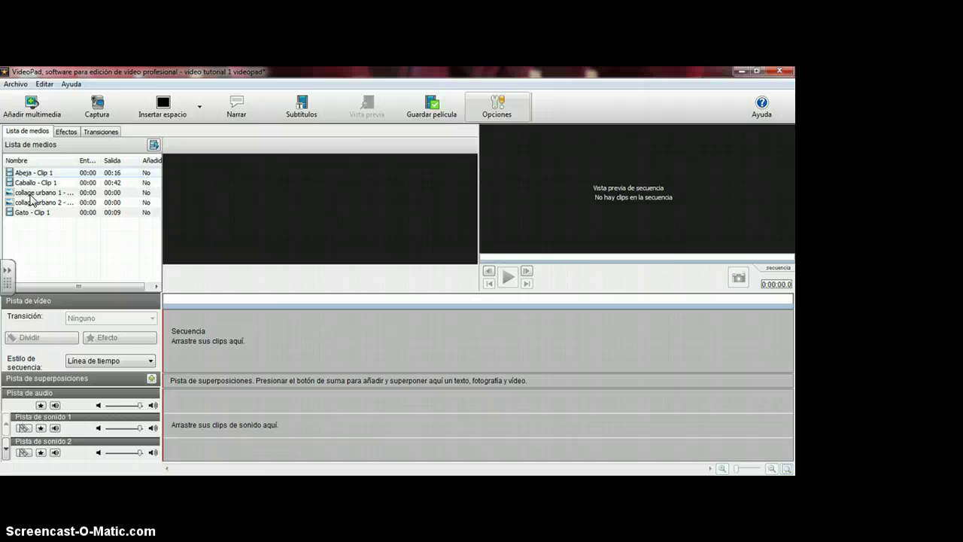
left_click_drag(31, 173, 295, 429)
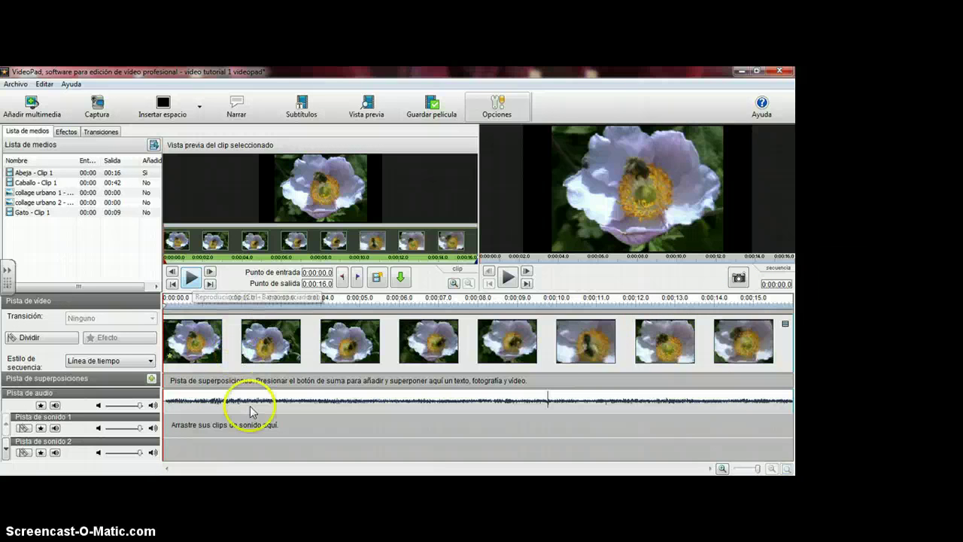
left_click(276, 401)
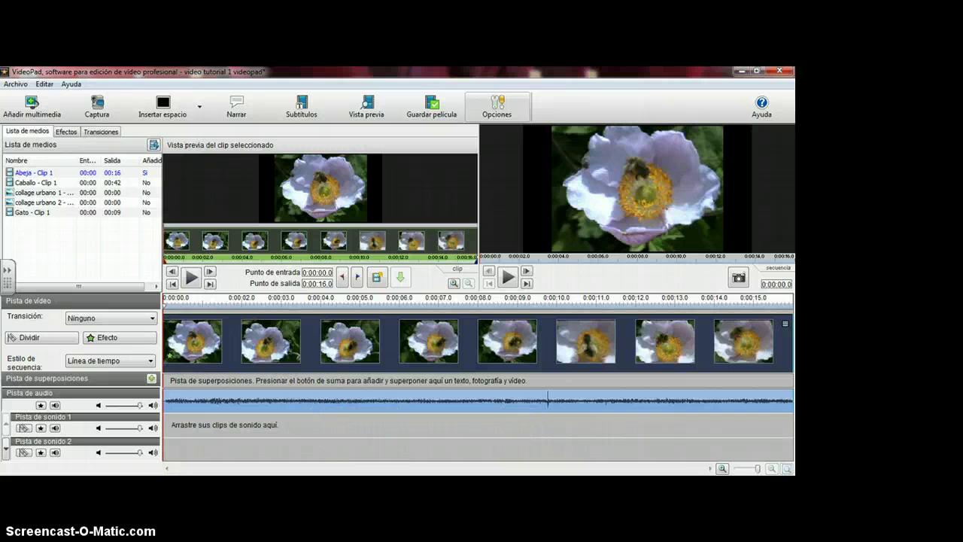
key("Escape")
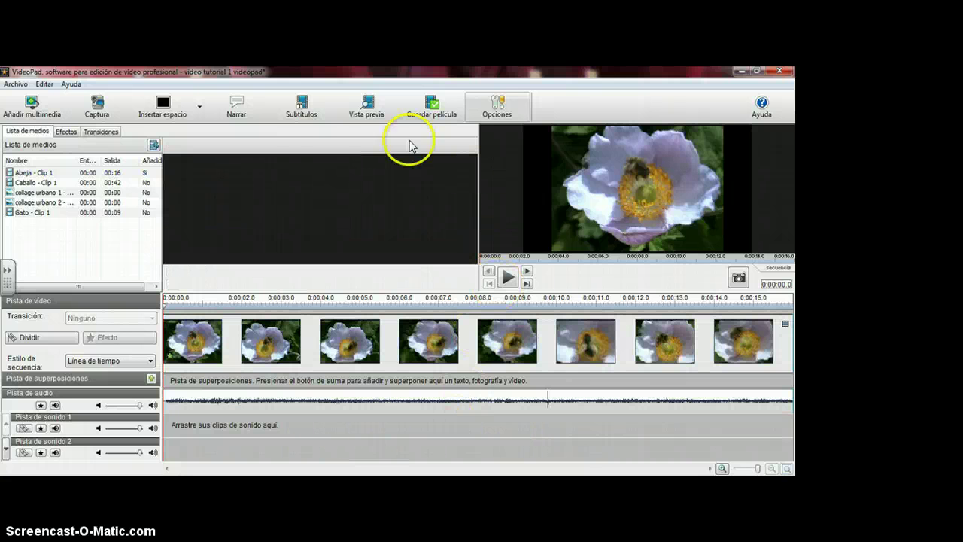
left_click(398, 366)
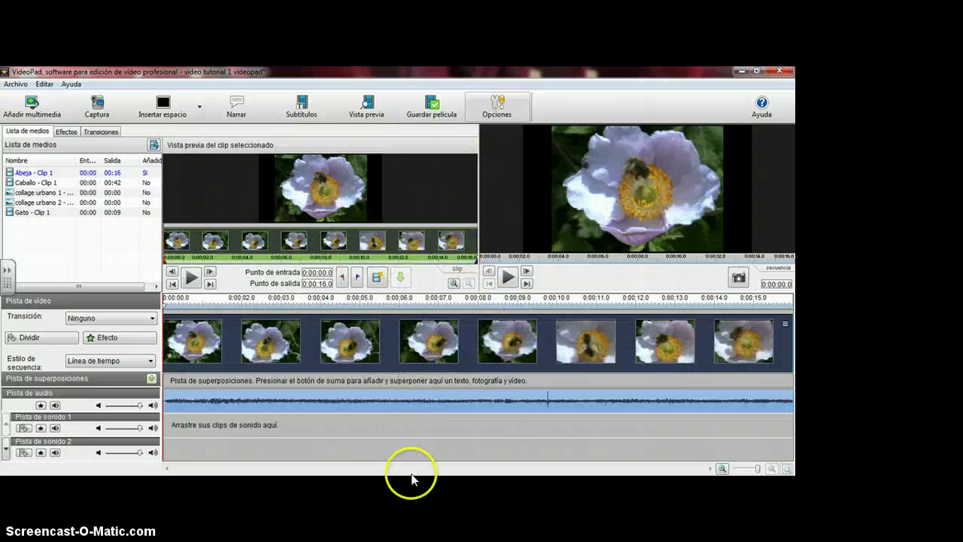
left_click(408, 430)
left_click(407, 412)
Move the sequence playhead through the Abeja clip to preview frames at different times.
left_click_drag(198, 357, 215, 357)
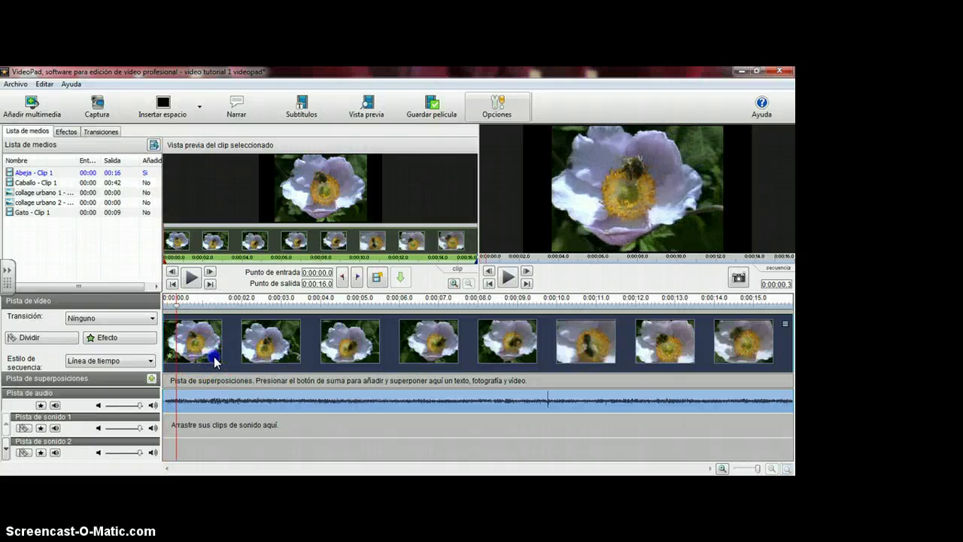
left_click(215, 446)
left_click(212, 349)
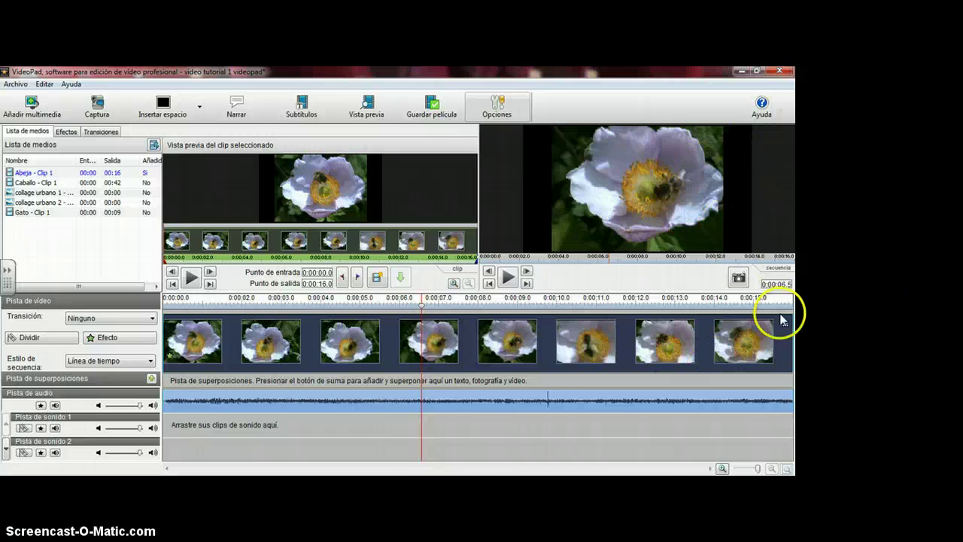
right_click(510, 358)
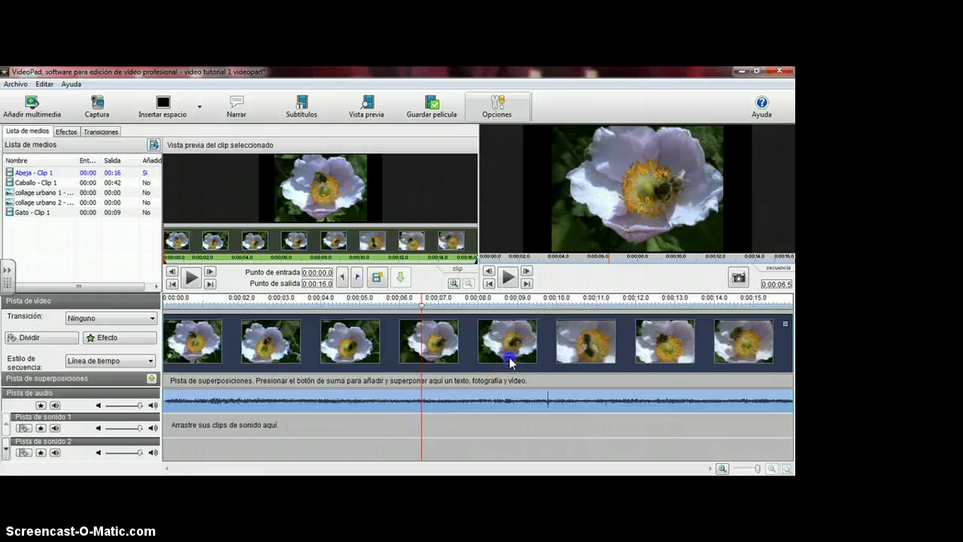
left_click(382, 362)
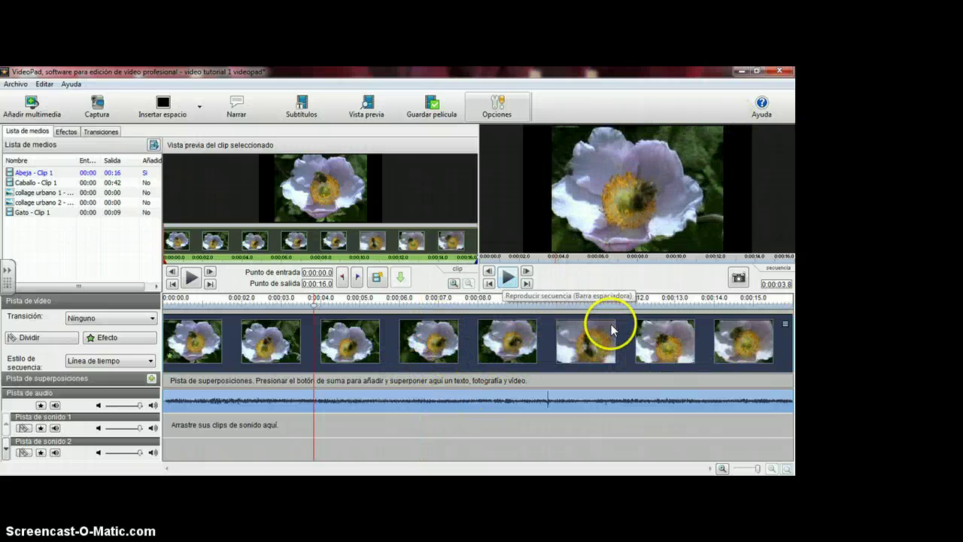
Play and pause the sequence to preview the Abeja clip, and return the playhead to the beginning.
key("space")
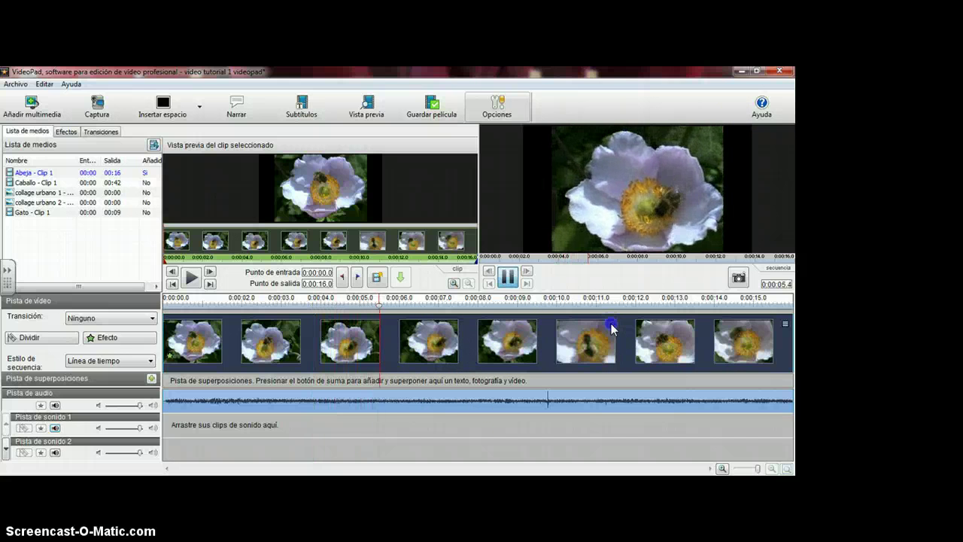
key("space")
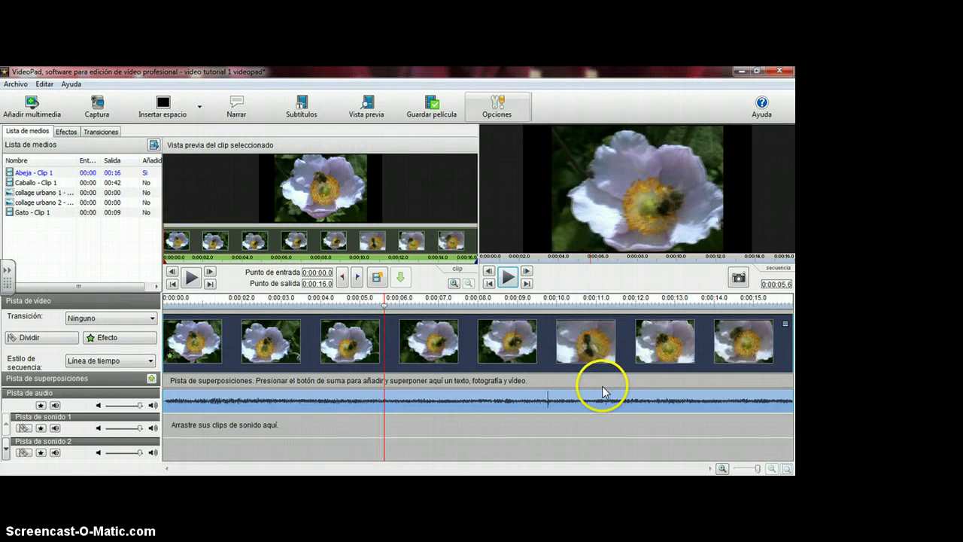
key("space")
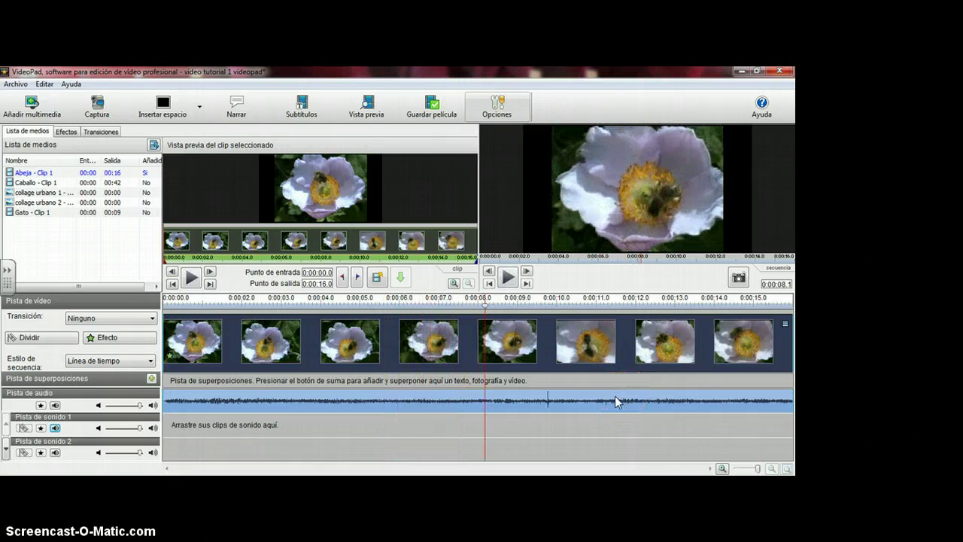
left_click(610, 395)
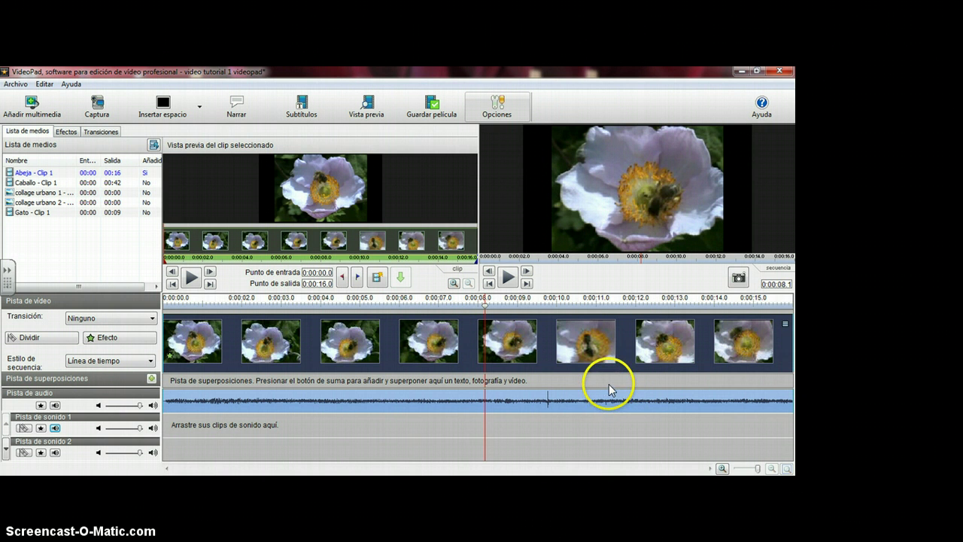
key("space")
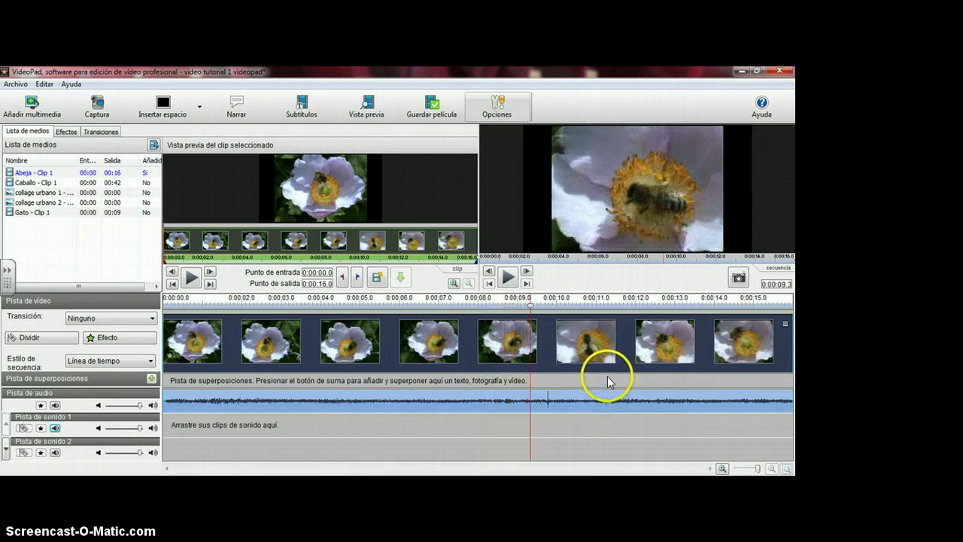
left_click(207, 350)
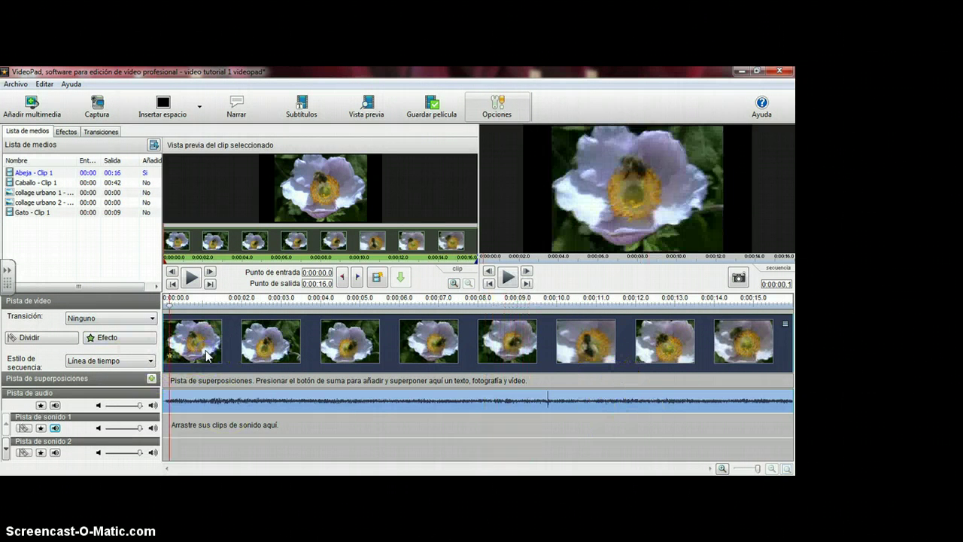
left_click(180, 349)
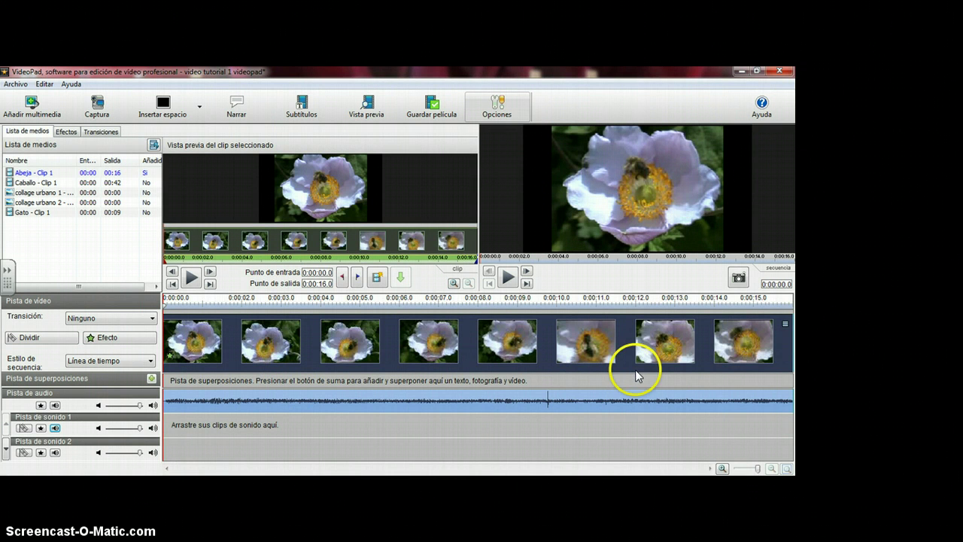
Try inserting the Gato clip before the Abeja clip on the video track, and delete it from the sequence.
left_click(21, 212)
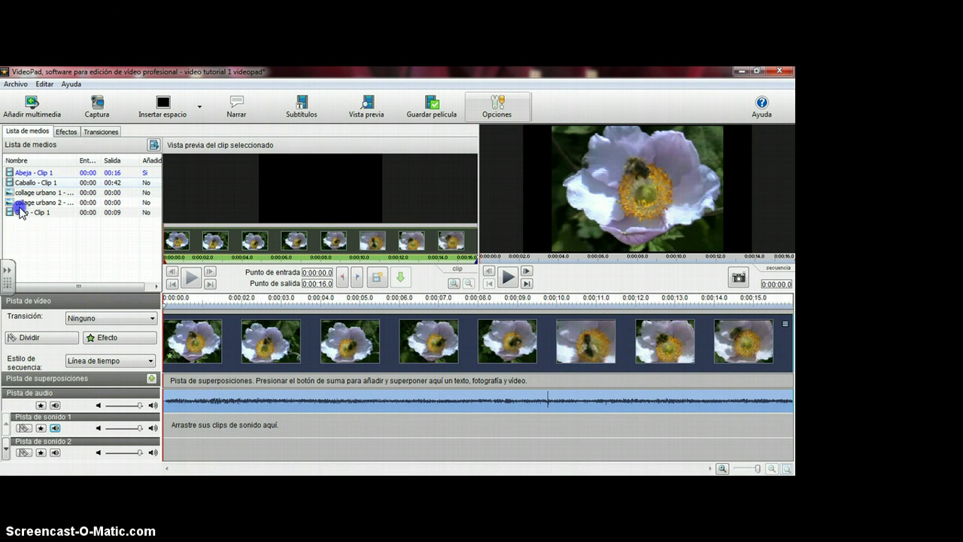
left_click(20, 212)
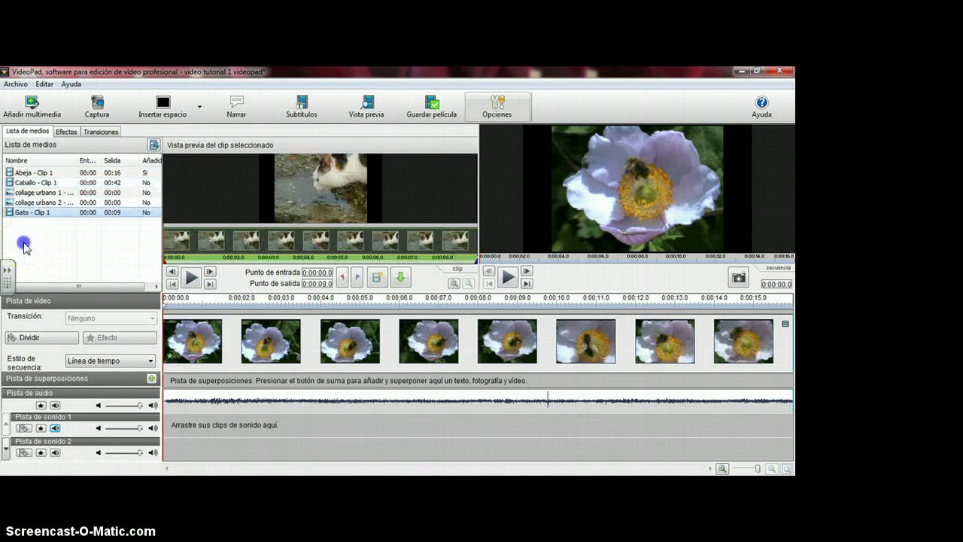
left_click_drag(145, 302, 201, 372)
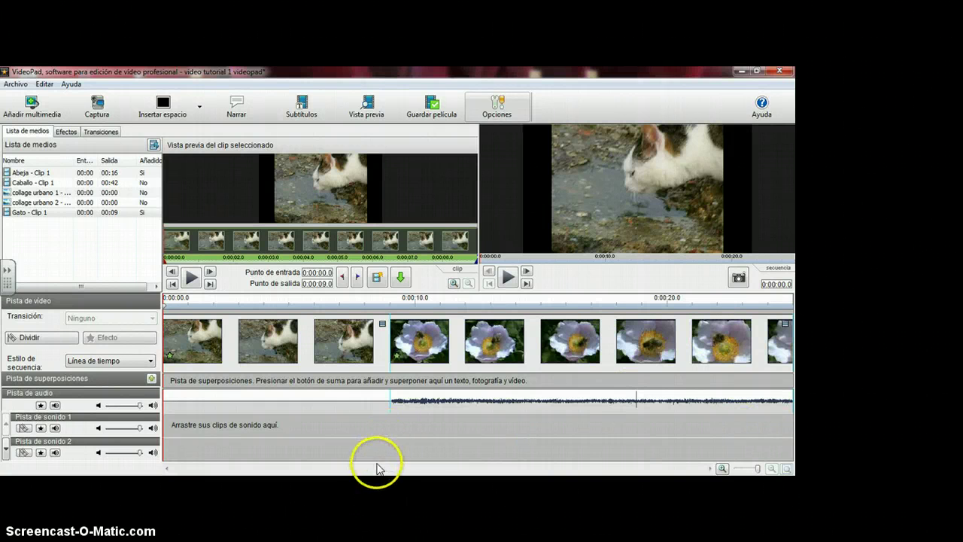
key("Delete")
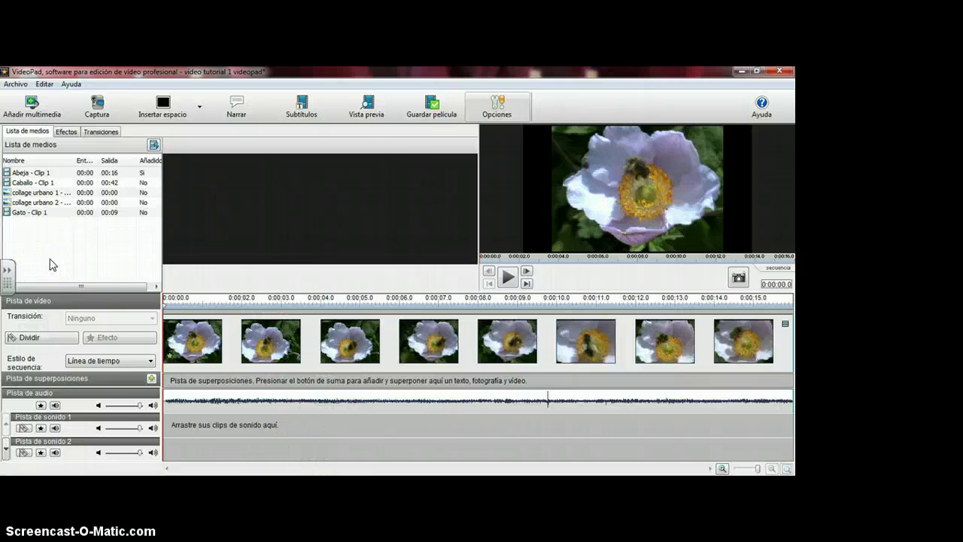
Place the Gato clip directly after the Abeja clip on the video track and select the Abeja clip.
left_click(20, 242)
left_click_drag(21, 241, 954, 383)
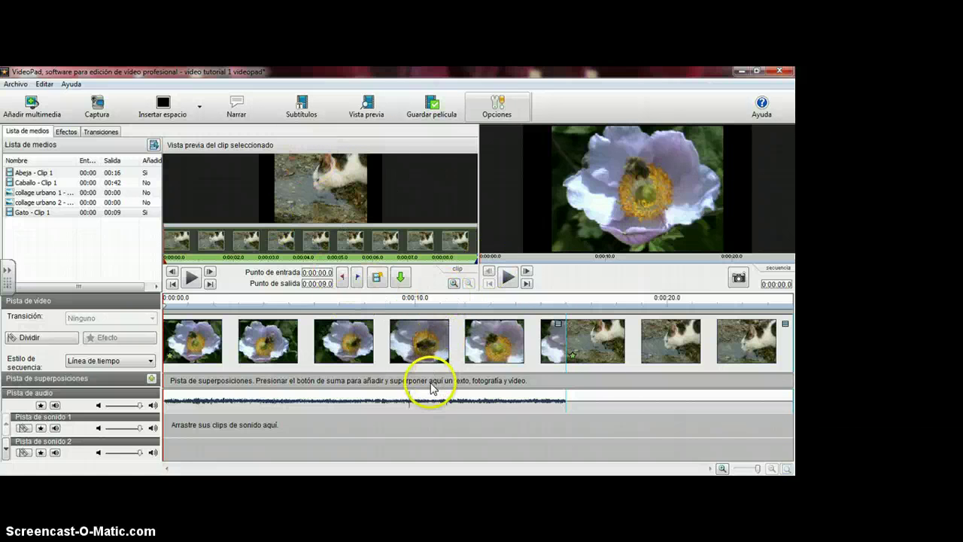
left_click(430, 383)
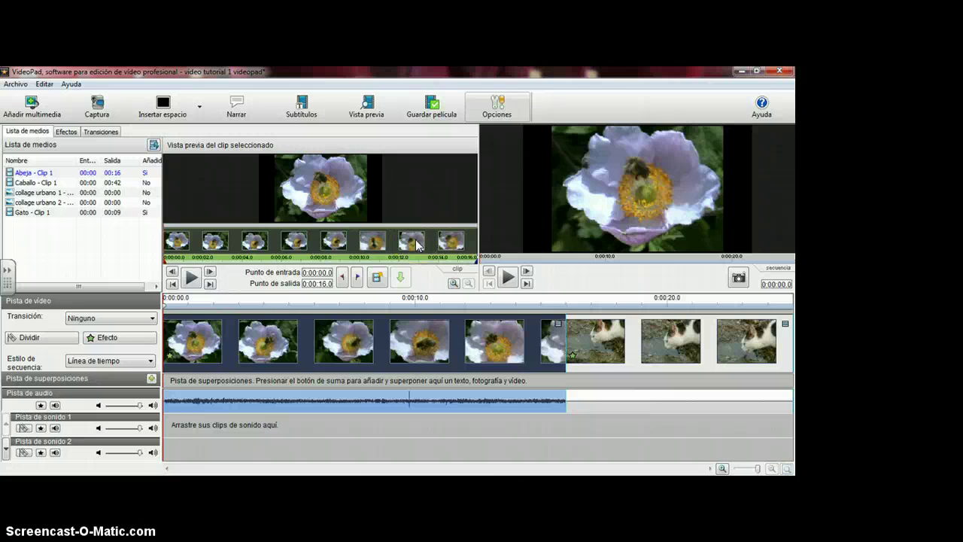
left_click(337, 313)
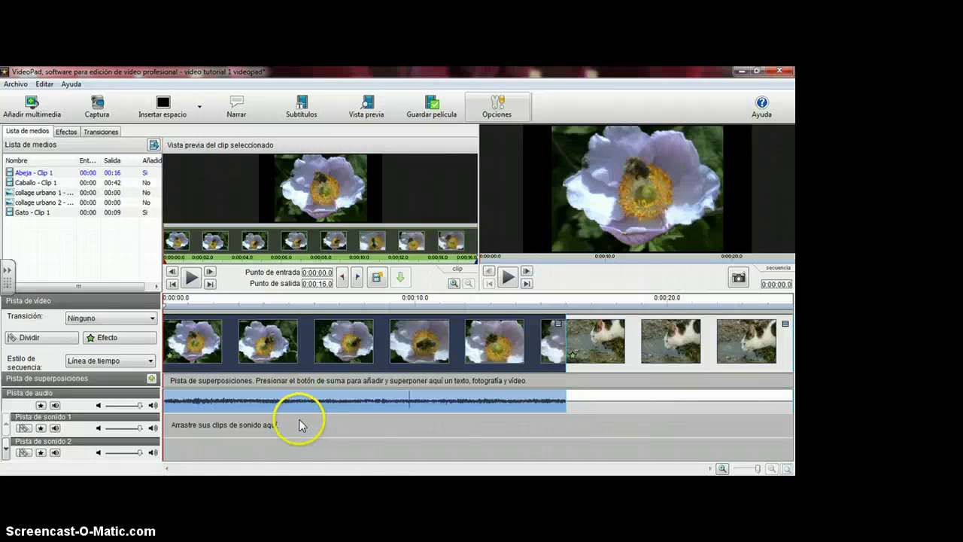
Show the Abeja clip's audio waveform in the clip preview and play it.
left_click(258, 471)
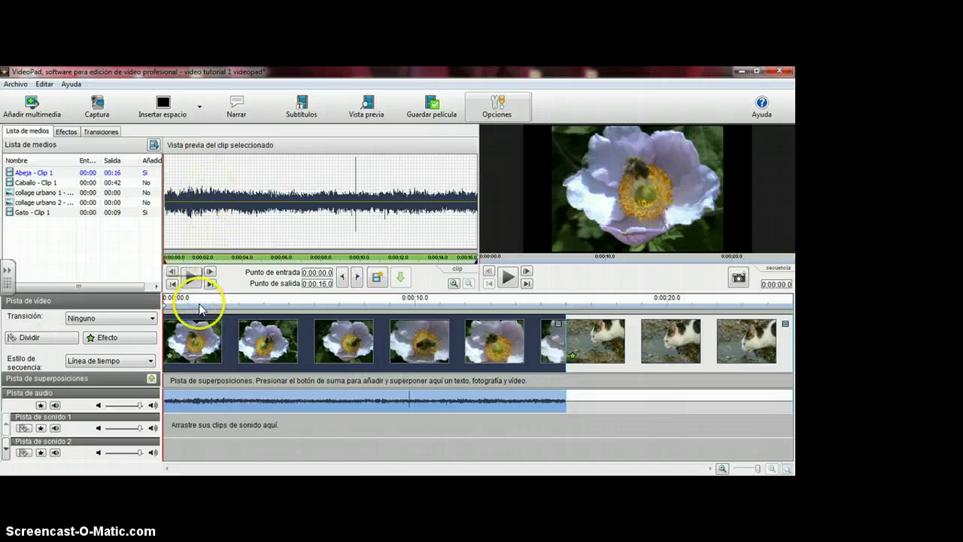
mouse_move(200, 304)
left_mouse_down()
mouse_move(299, 299)
mouse_move(187, 298)
left_mouse_up()
mouse_move(252, 263)
left_mouse_down()
mouse_move(353, 263)
mouse_move(185, 254)
mouse_move(240, 251)
left_mouse_up()
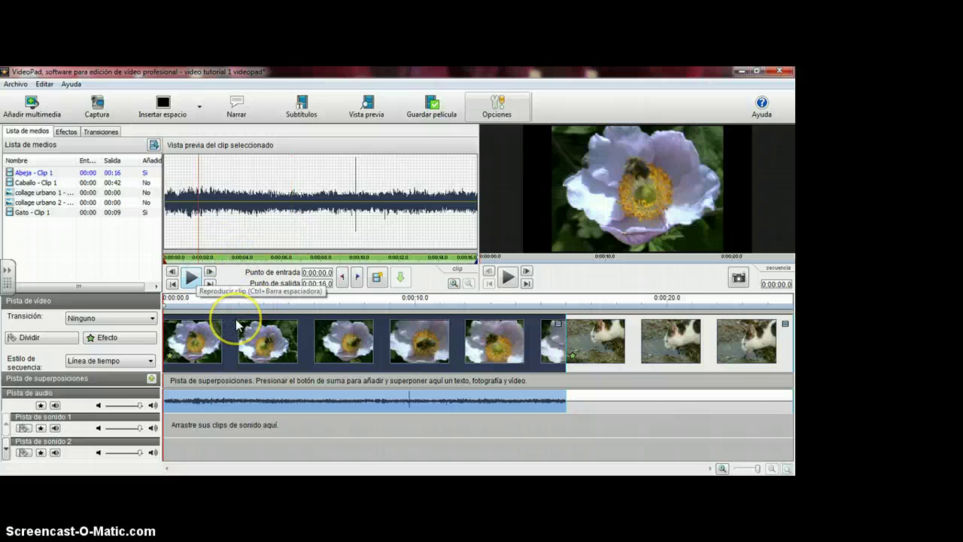
key("ctrl+space")
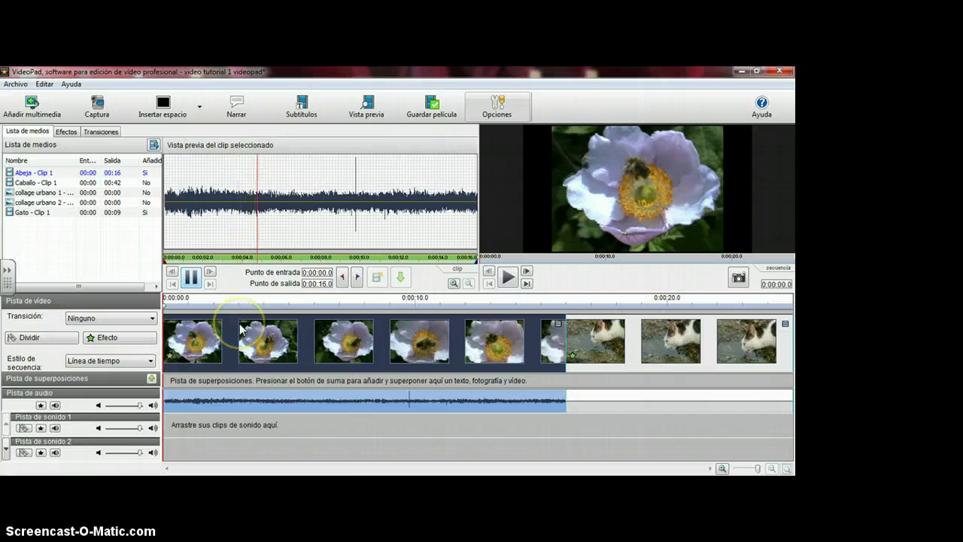
Pause the Abeja clip's playback in the clip preview.
left_click(239, 324)
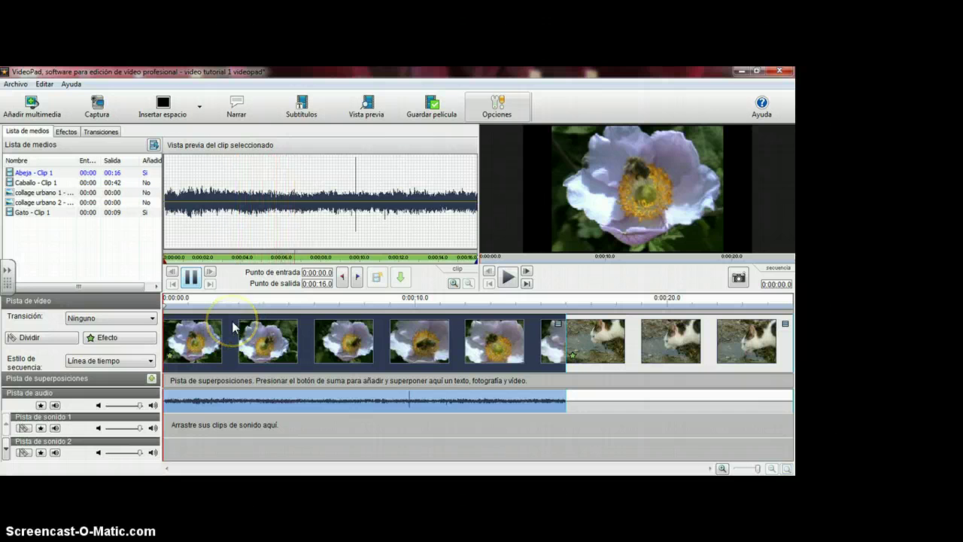
left_click(232, 321)
key("ctrl+space")
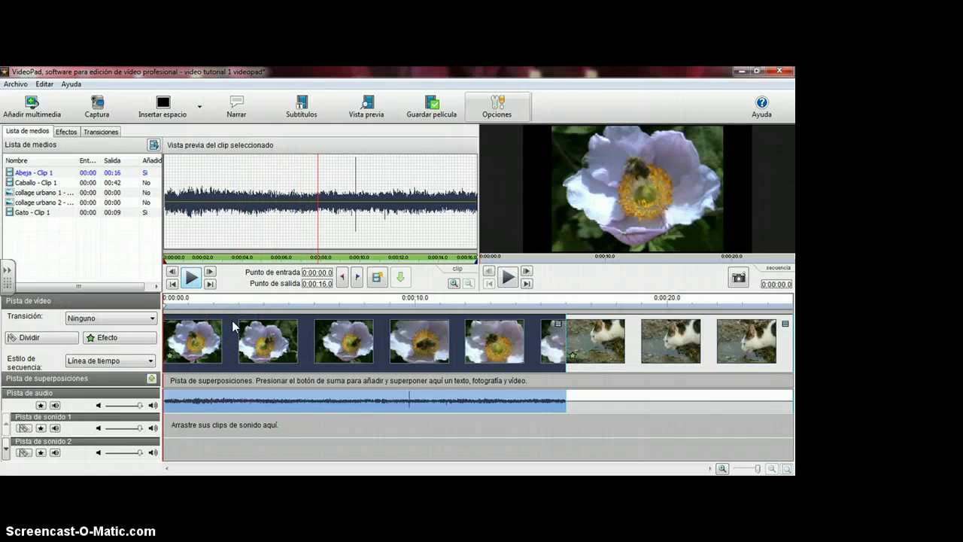
Apply an audio fade-in with a duration of 6.00 to the Abeja clip.
left_click(230, 235)
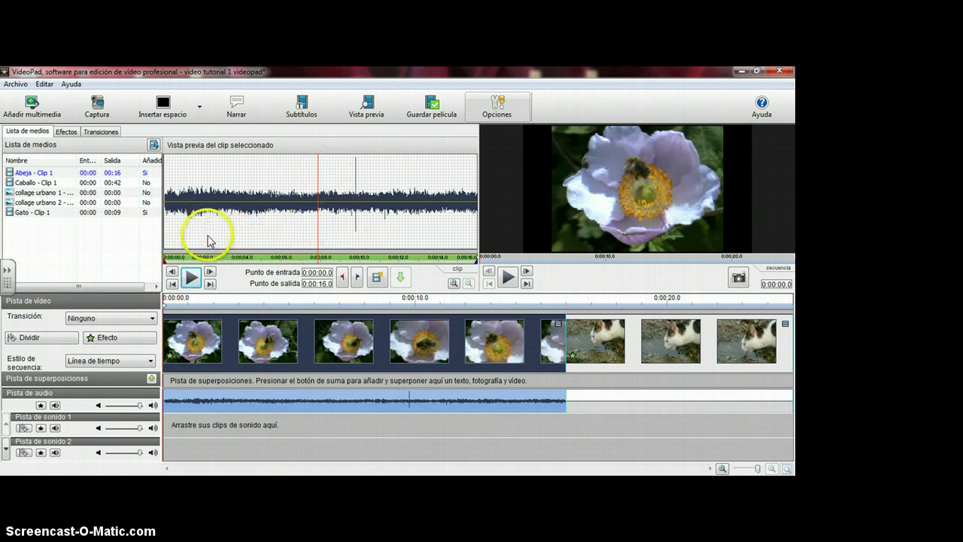
right_click(339, 239)
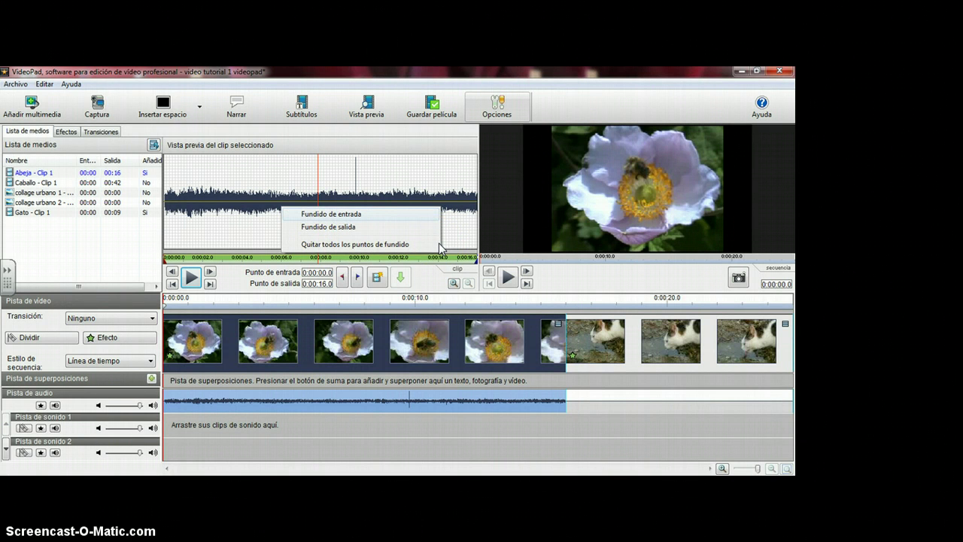
left_click(331, 214)
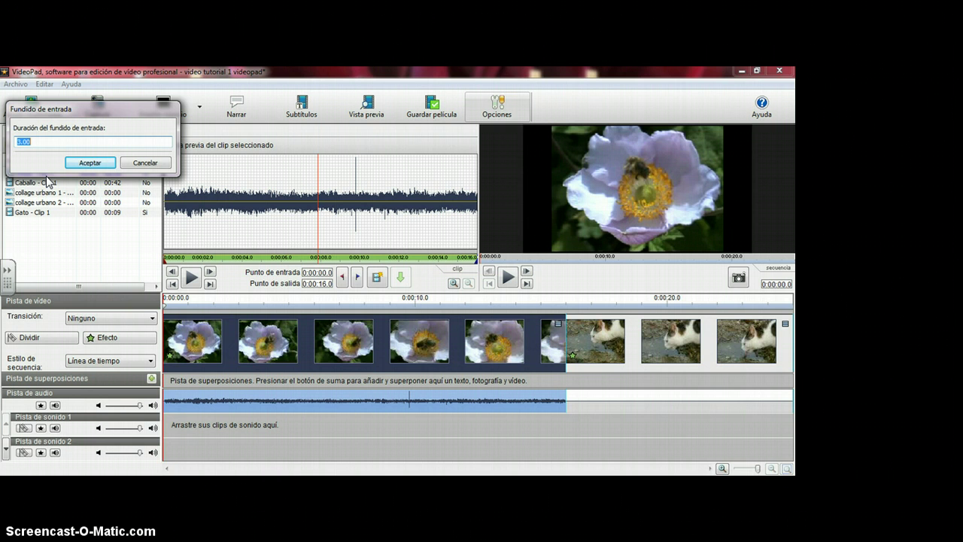
left_click(20, 141)
type("6")
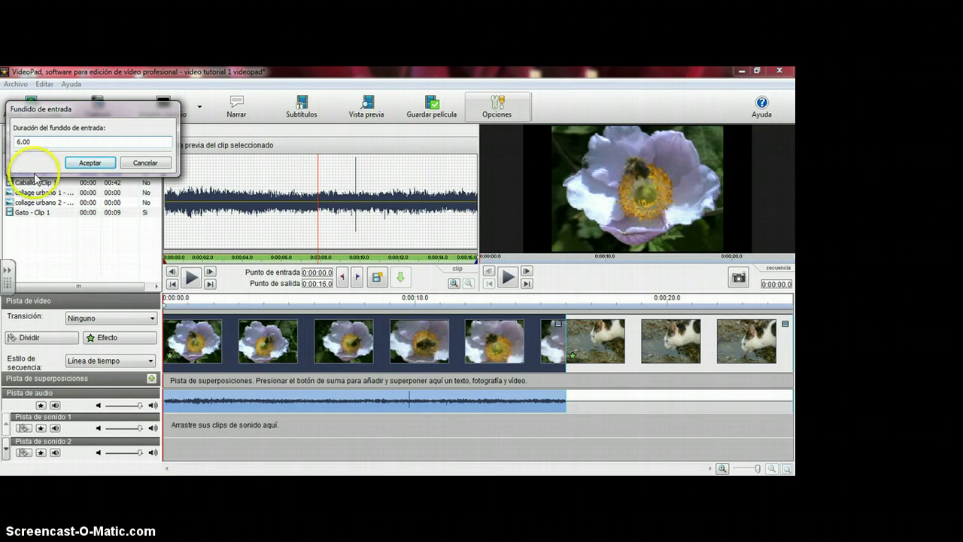
left_click(90, 163)
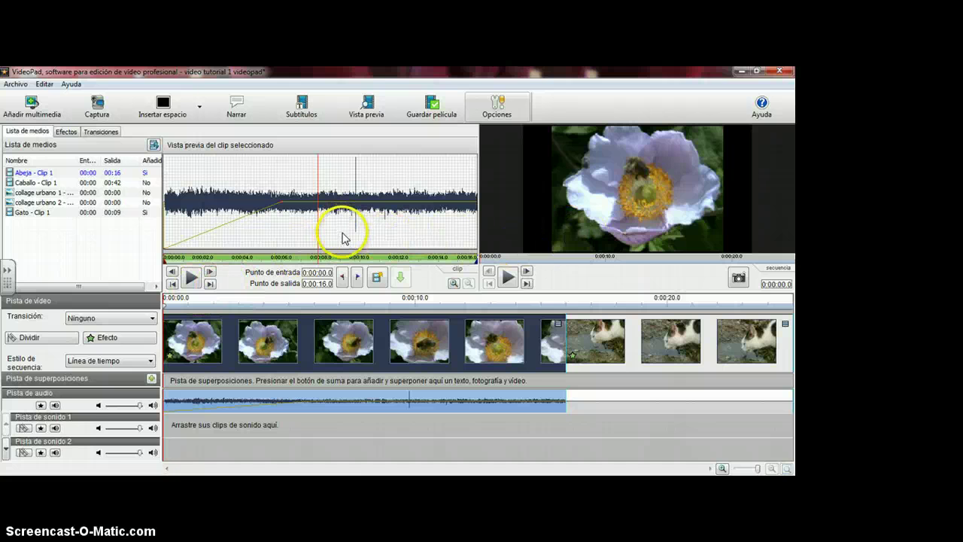
Reshape the Abeja clip's volume line with a peak at about 2 seconds and a reduced level from about 5.5 seconds onward.
left_click_drag(341, 235, 273, 233)
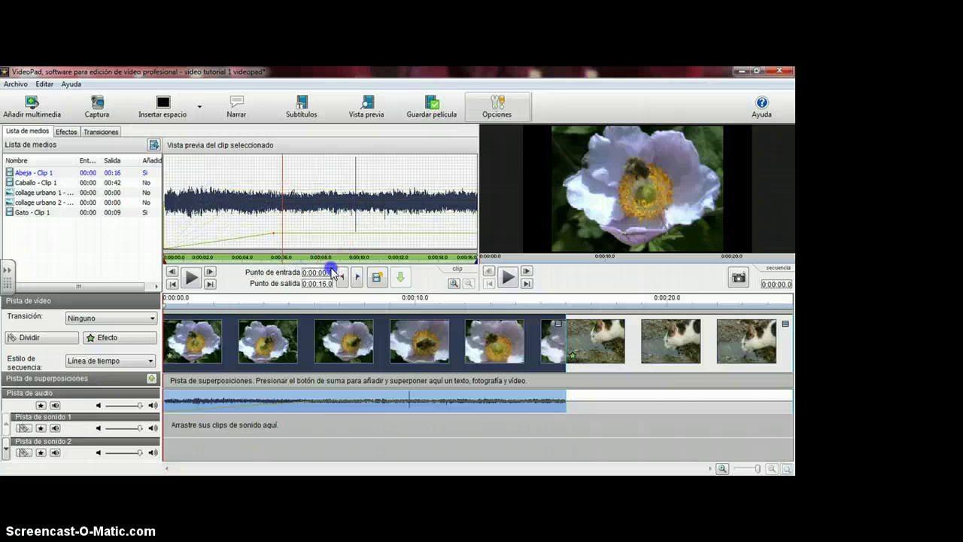
left_click(419, 271)
left_click_drag(421, 272, 426, 223)
left_click(333, 272)
left_click_drag(331, 270, 252, 197)
left_click_drag(428, 225, 332, 249)
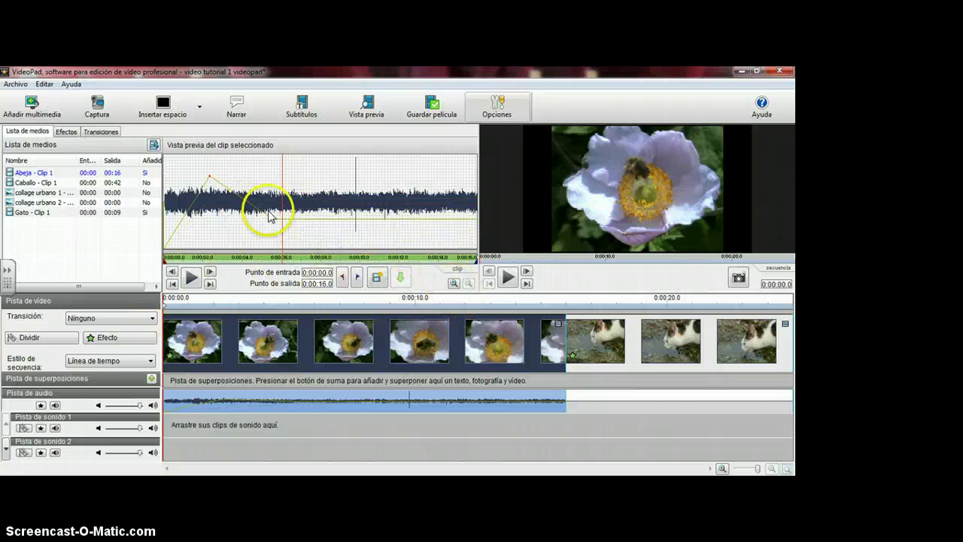
Play and pause the Abeja clip to check its volume changes, and switch the clip preview back to video.
left_click(191, 277)
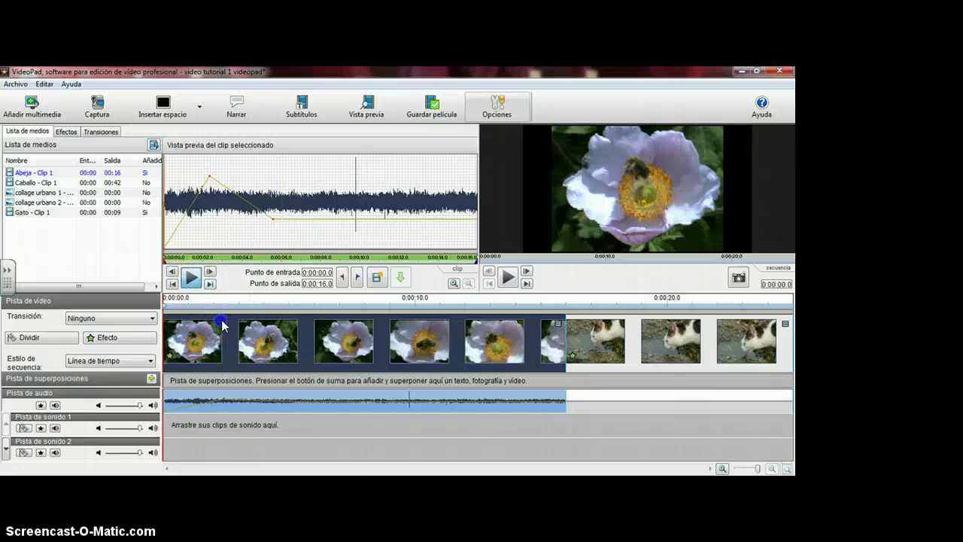
left_click(191, 277)
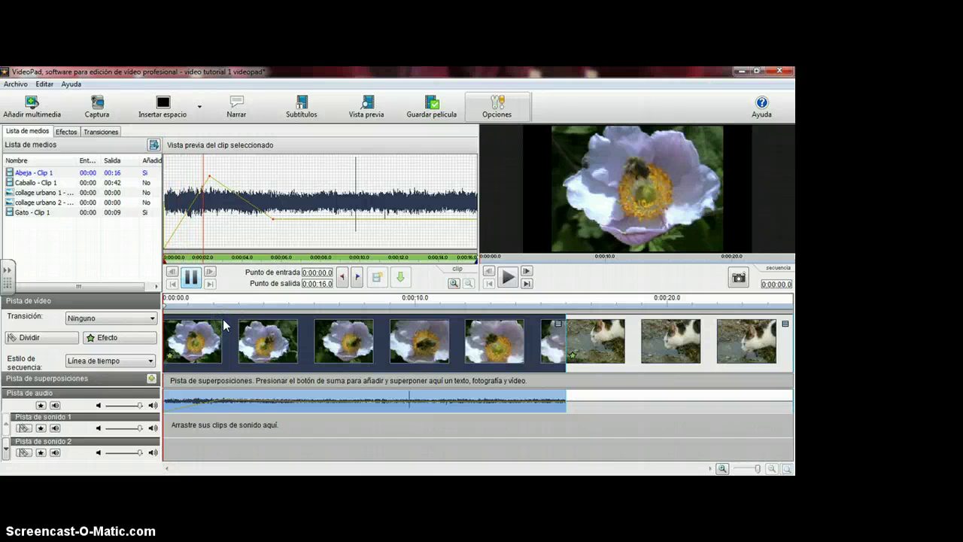
key("space")
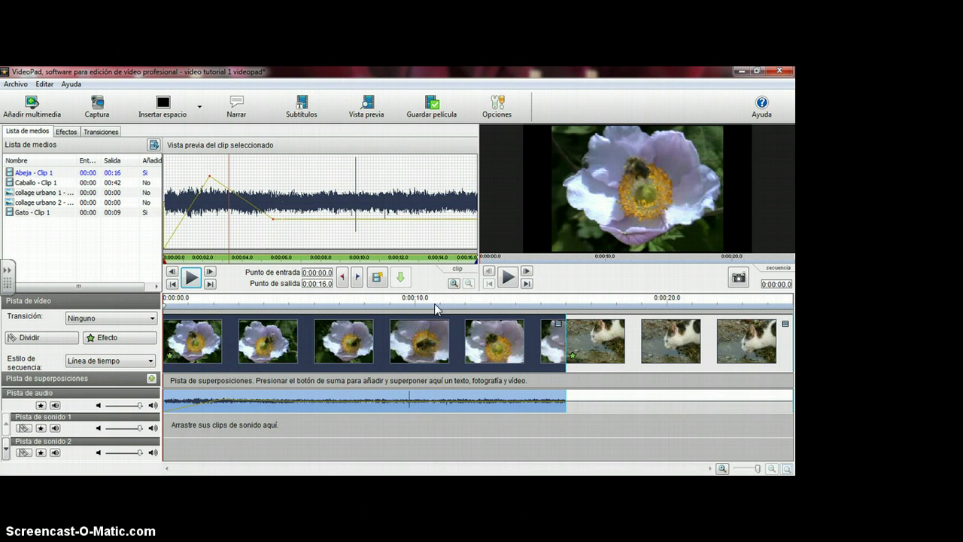
left_click(456, 401)
left_click(442, 394)
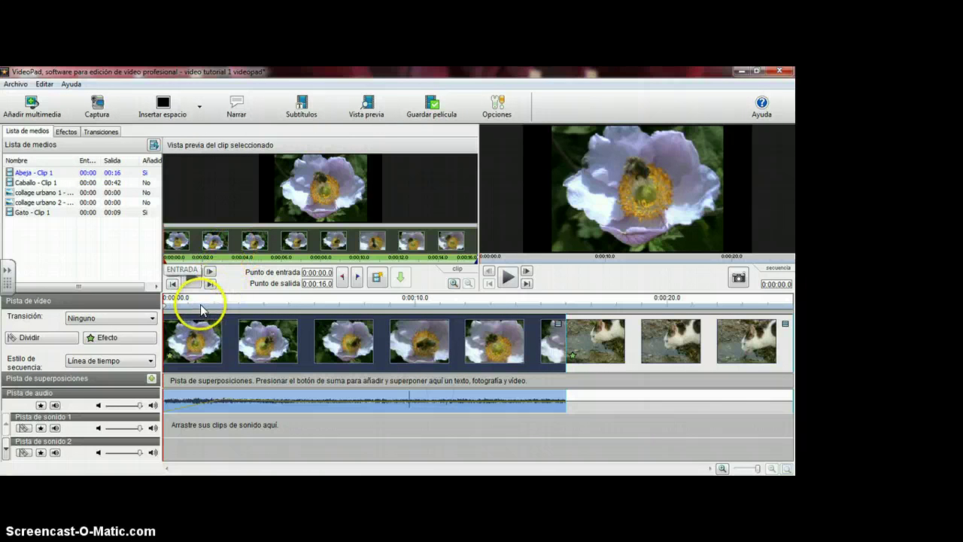
Trim the Abeja clip to an in point of 0:00:03.7 and an out point of 0:00:12.2.
left_click_drag(200, 303, 287, 303)
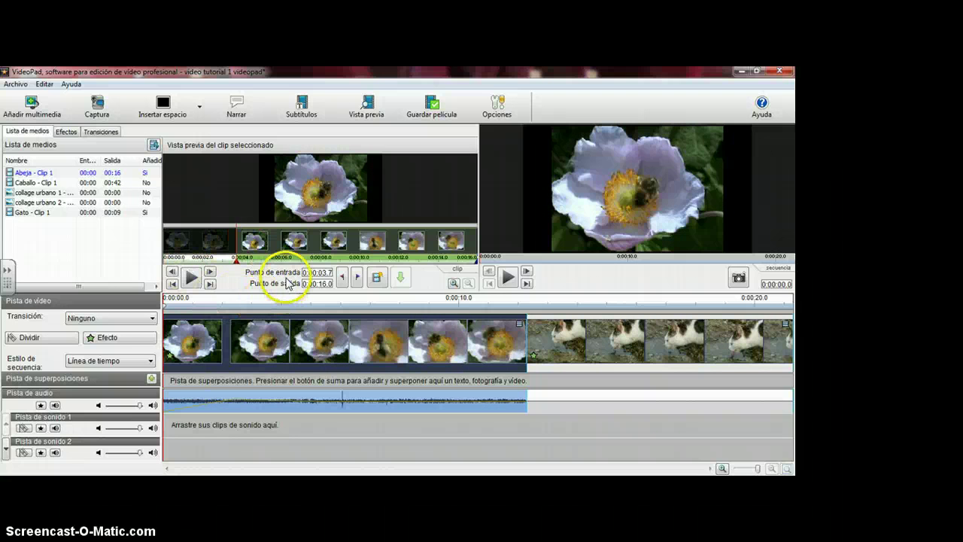
left_click(579, 306)
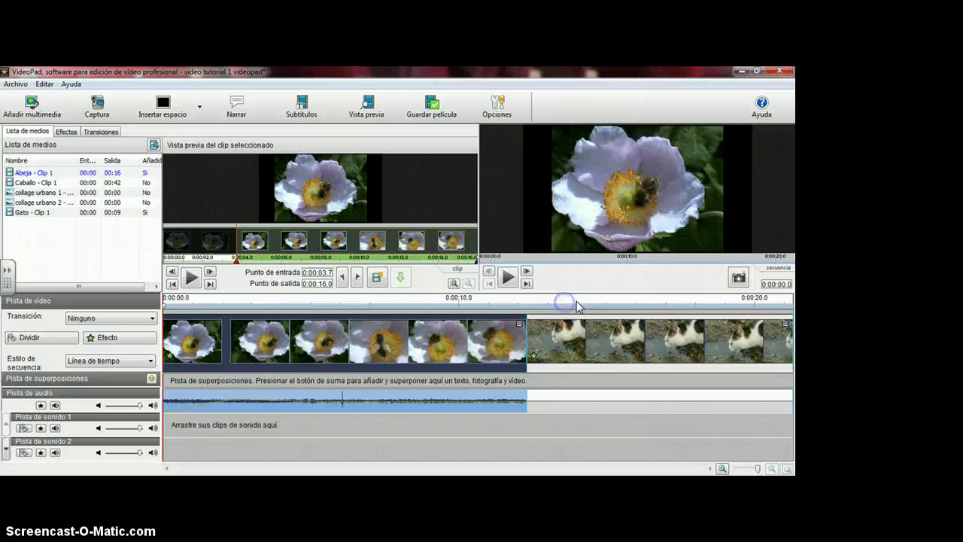
left_click_drag(579, 306, 489, 305)
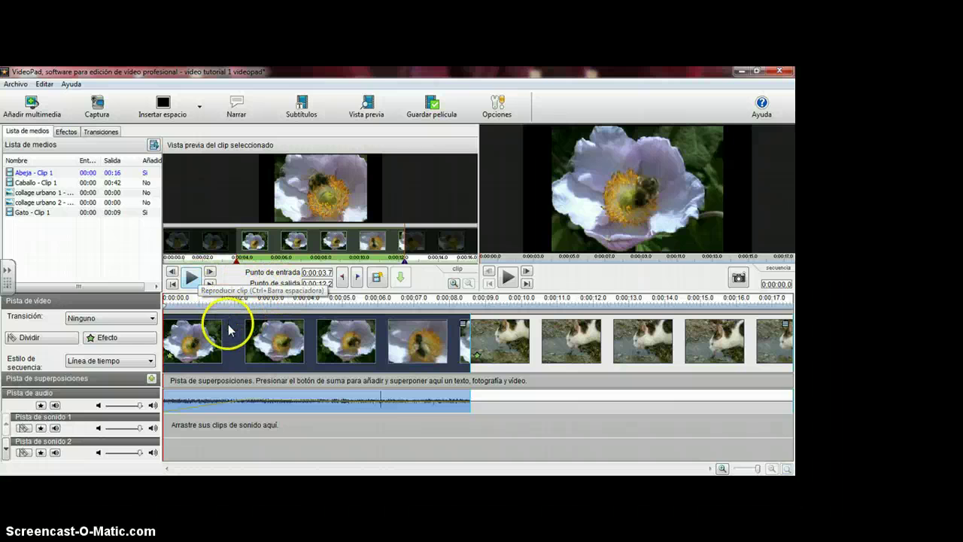
Play the sequence from the beginning to review the trimmed Abeja clip, and pause it at about 6 seconds.
mouse_move(215, 351)
left_mouse_down()
mouse_move(304, 351)
mouse_move(204, 349)
left_mouse_up()
left_click(192, 351)
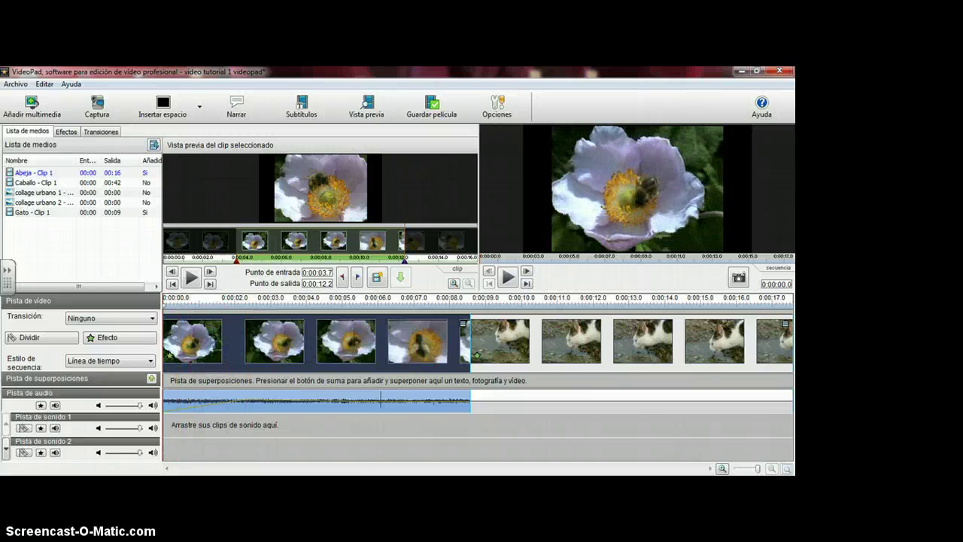
key("space")
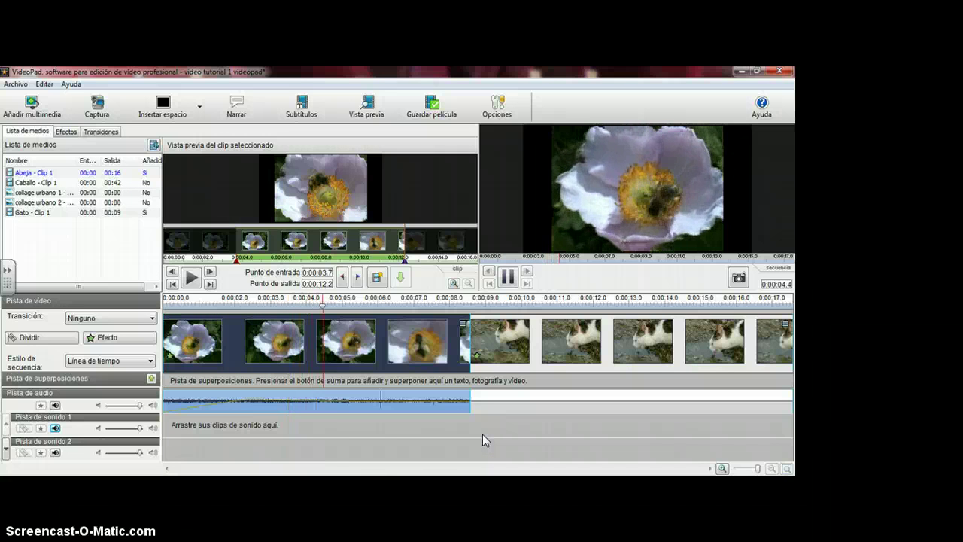
key("space")
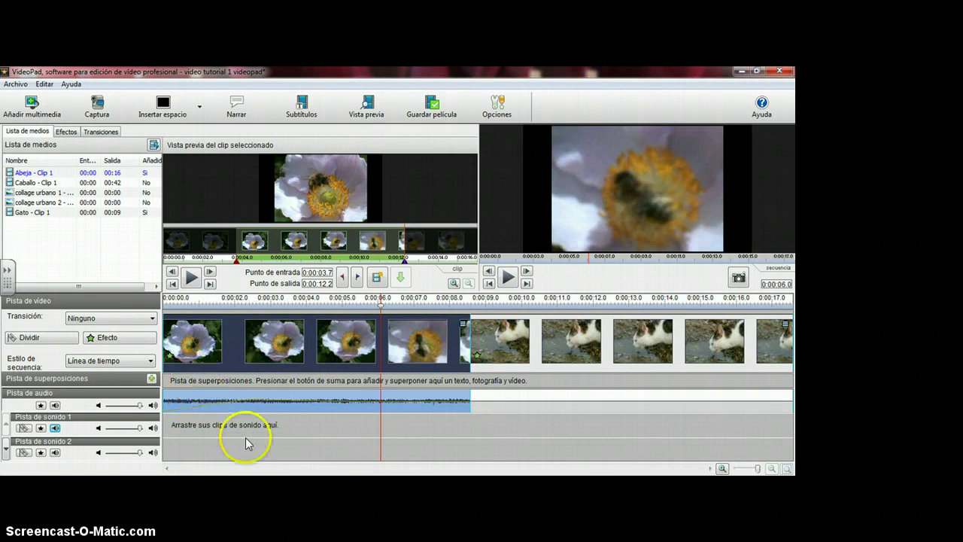
Trim the Abeja clip to an in point of 0:00:06.9 and an out point of 0:00:10.2.
left_click(199, 373)
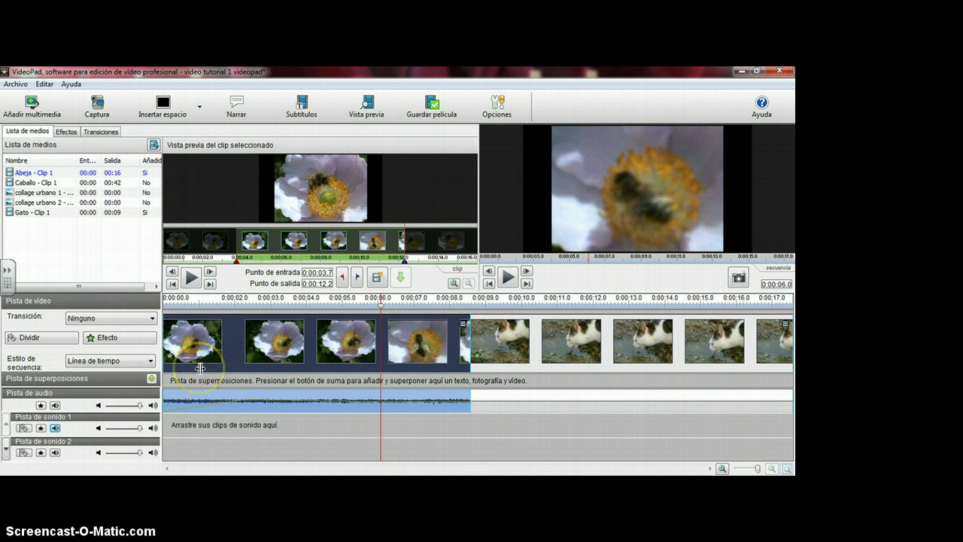
left_click_drag(200, 367, 336, 381)
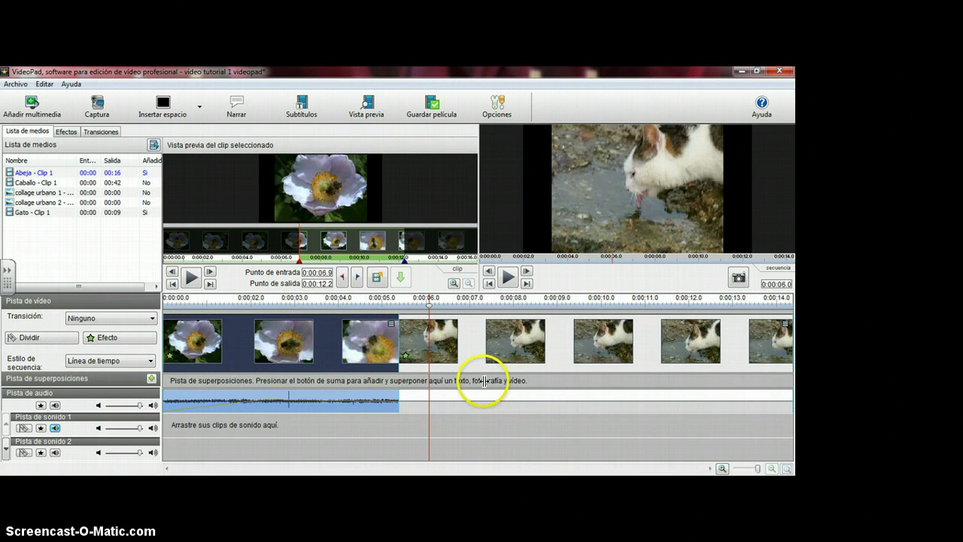
left_click_drag(481, 380, 371, 380)
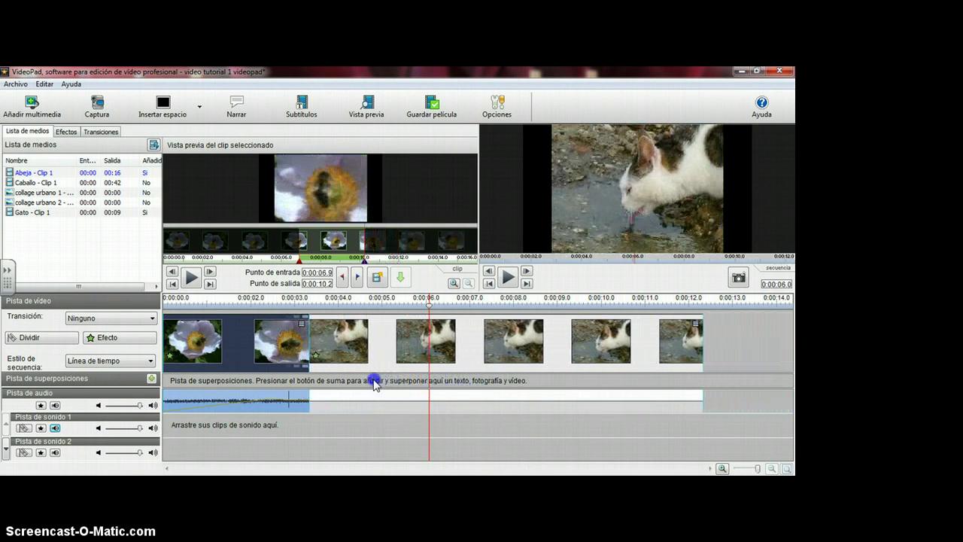
Play the sequence through the cut from the Abeja clip to the Gato clip, and pause it.
left_click(213, 351)
key("space")
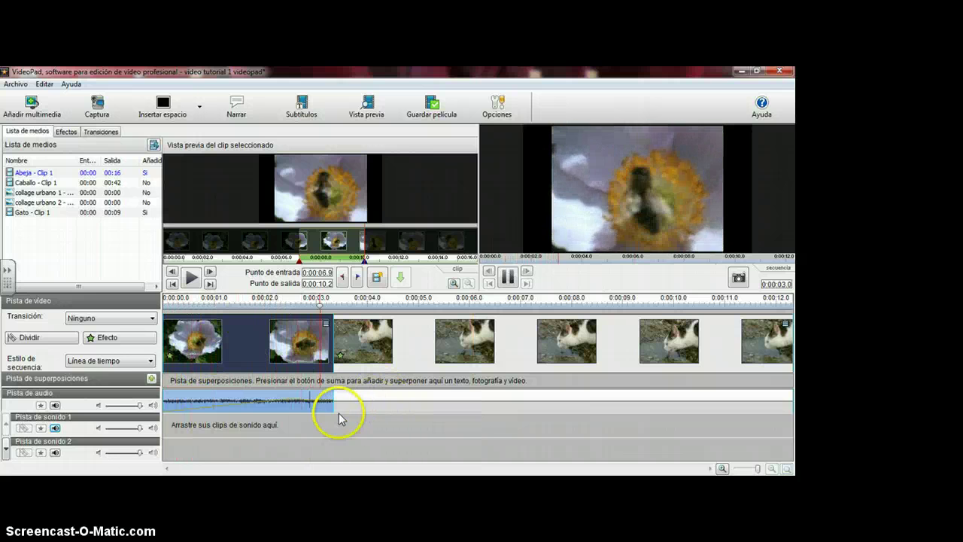
key("space")
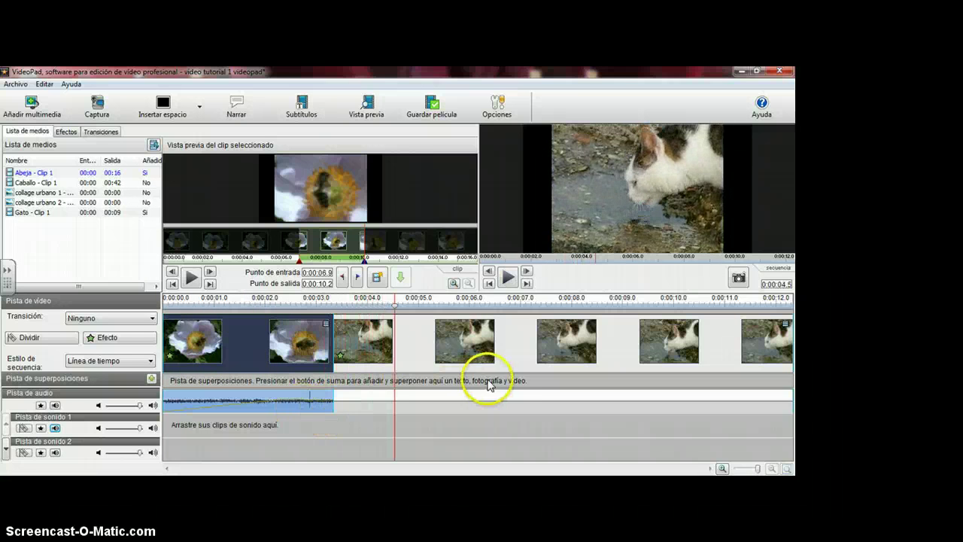
Place the playhead at 0:00:01.5 and split the Abeja clip in two there.
left_click(245, 357)
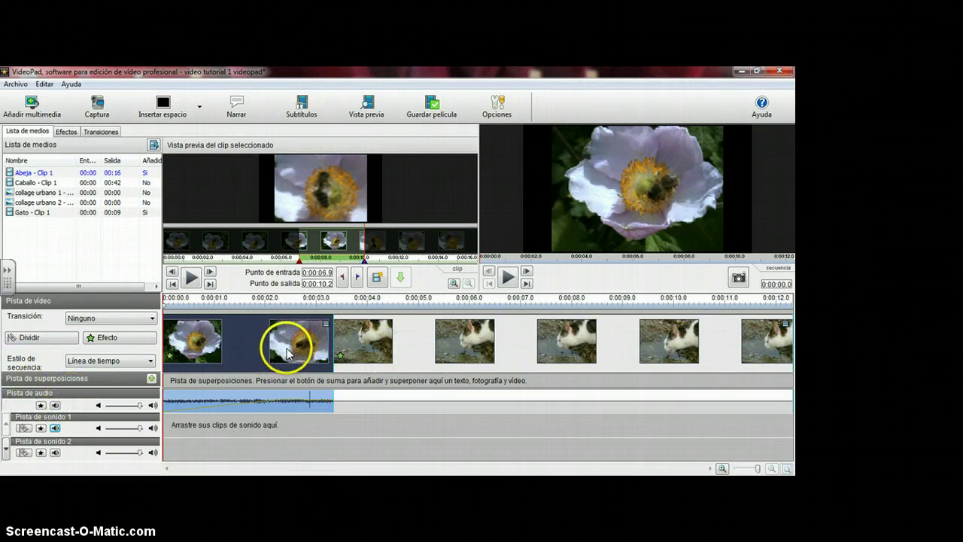
left_click(288, 349)
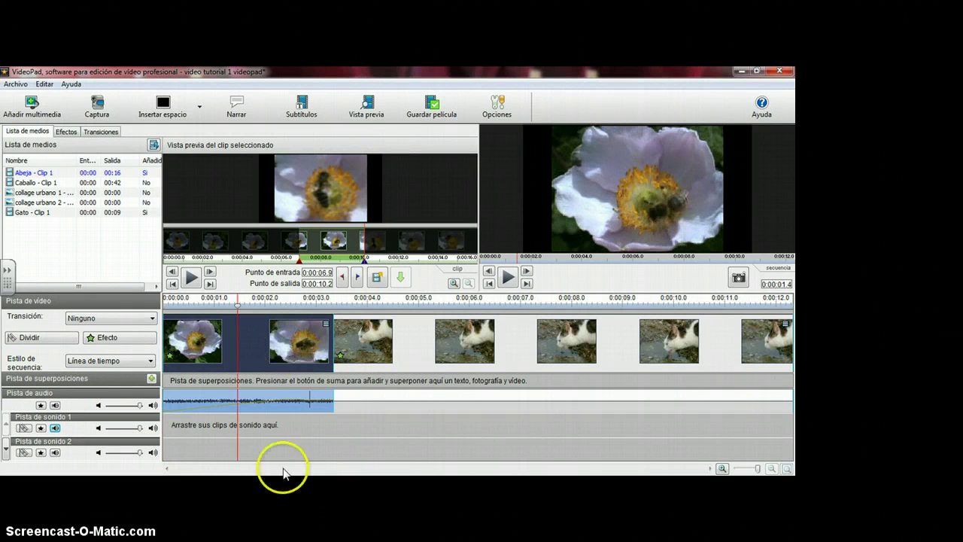
left_click(286, 360)
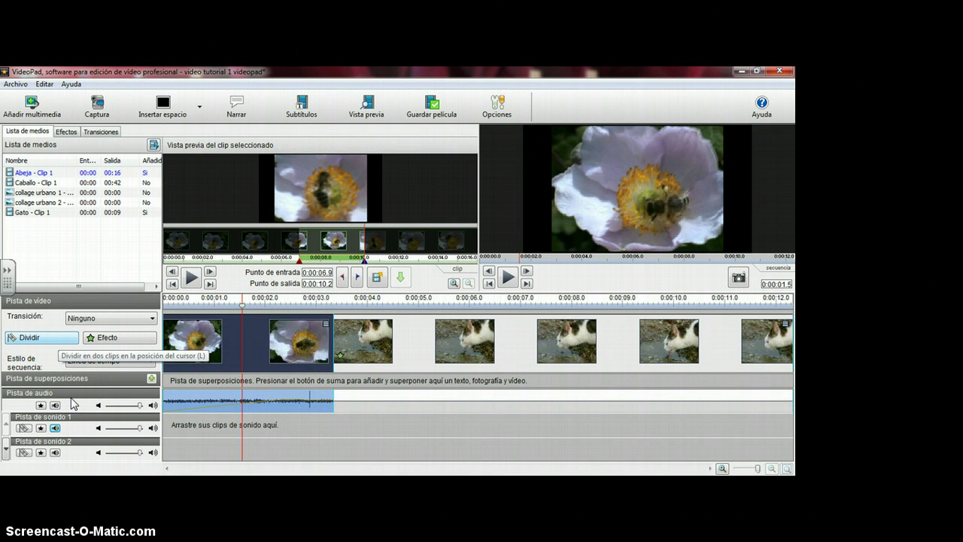
left_click(301, 340)
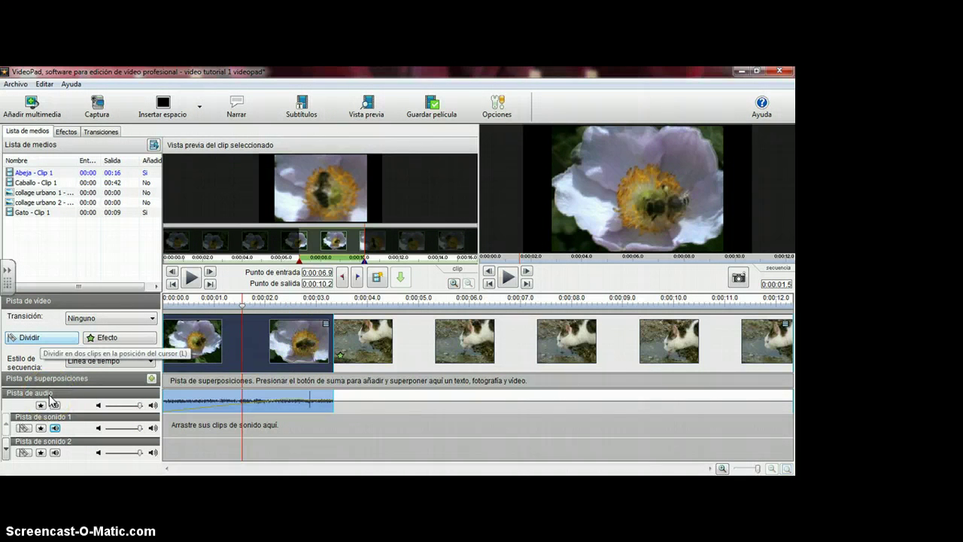
key("l")
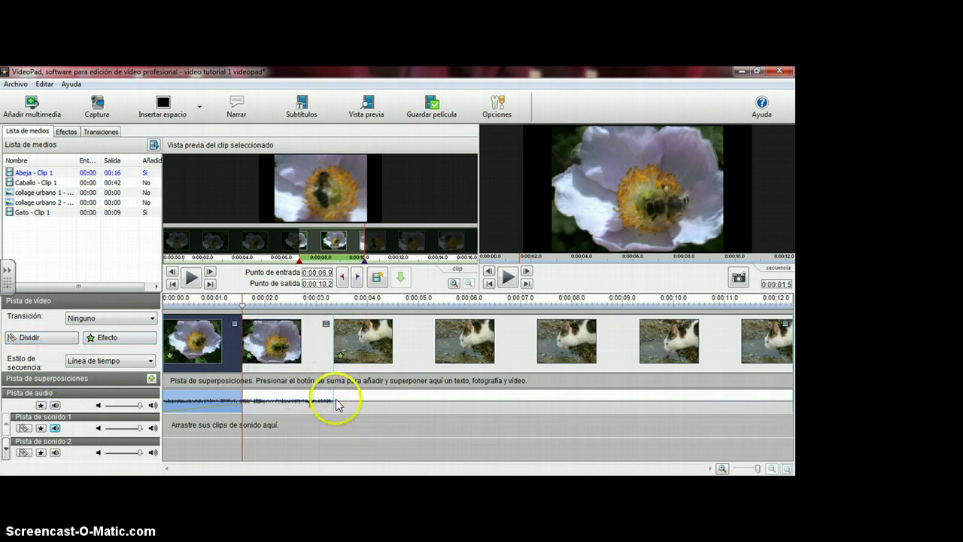
Try moving the second Abeja segment after the Gato clip, and return it to its place.
left_click_drag(336, 404, 843, 403)
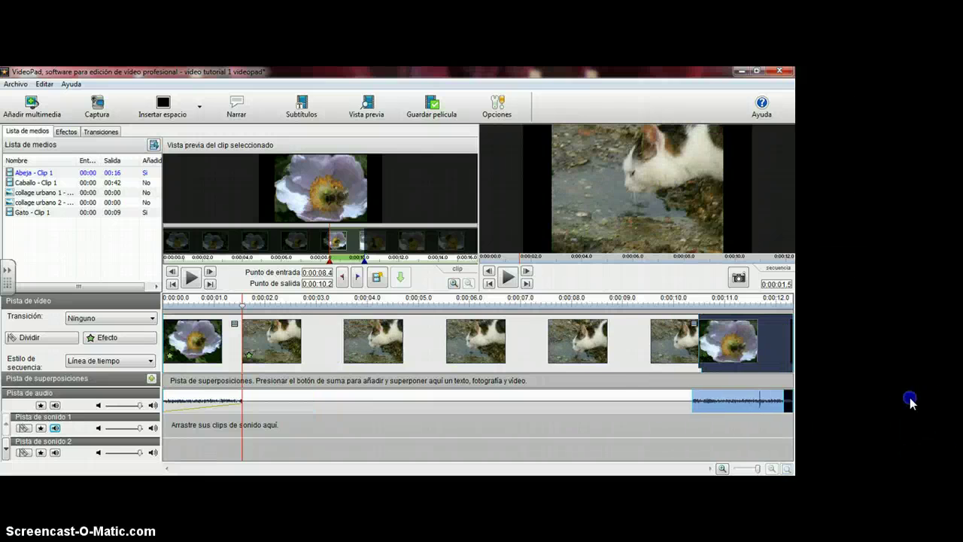
left_click_drag(910, 402, 365, 406)
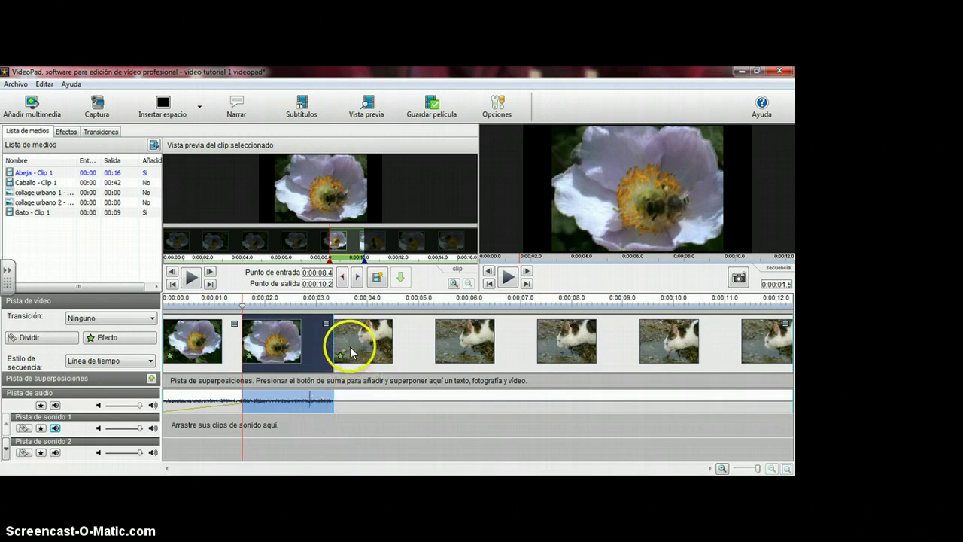
Split the second Abeja segment at 0:00:02.5 on the timeline and select the last Abeja segment.
key("Right")
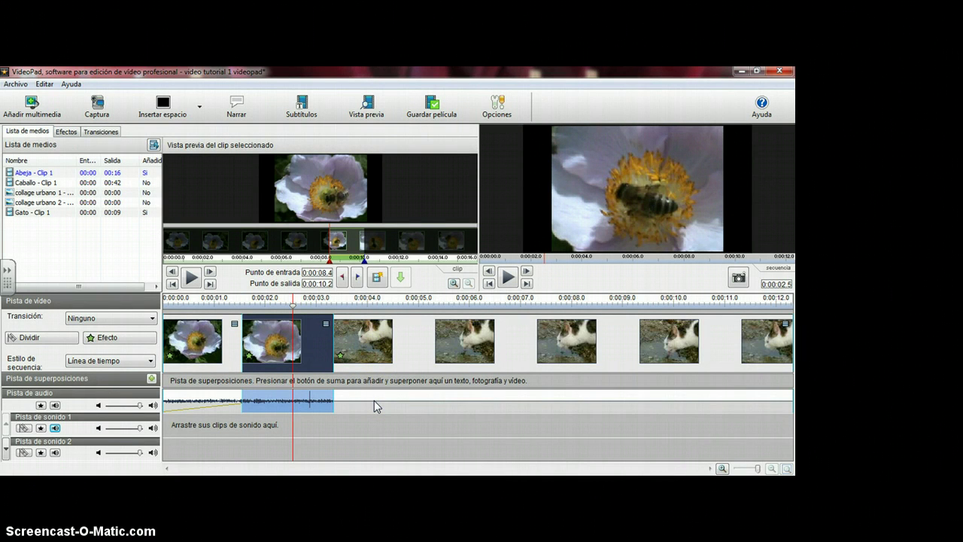
key("ctrl+b")
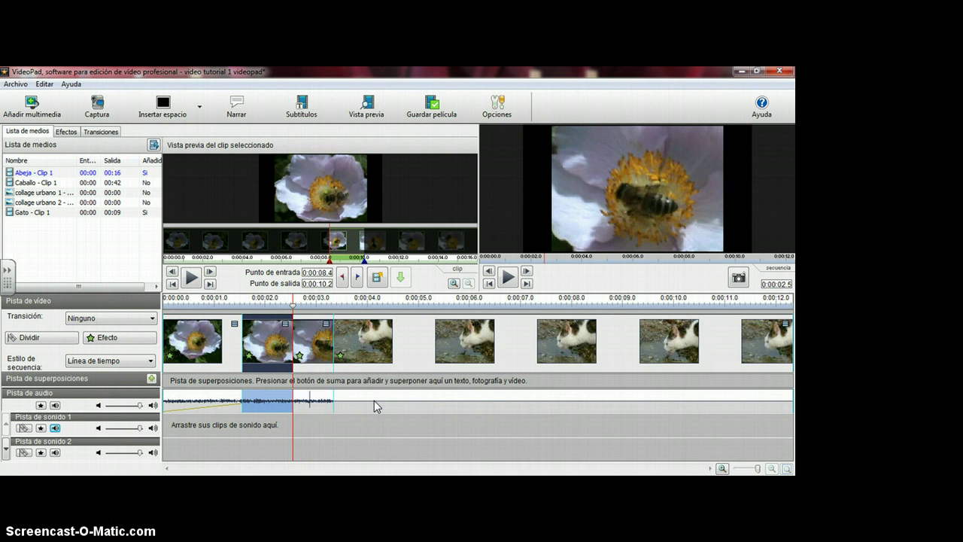
left_click(374, 400)
left_click(334, 398)
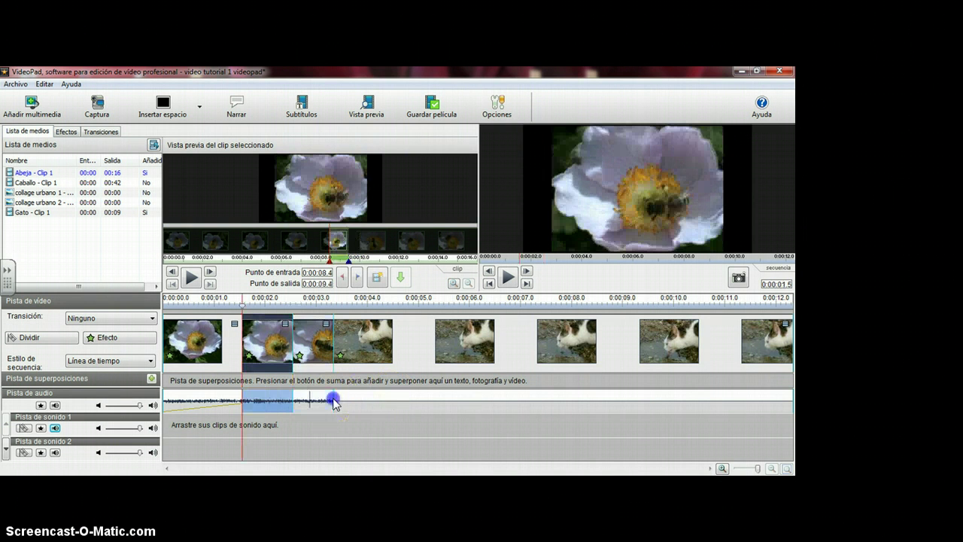
left_click(378, 403)
key("Right")
key("Left")
key("Right")
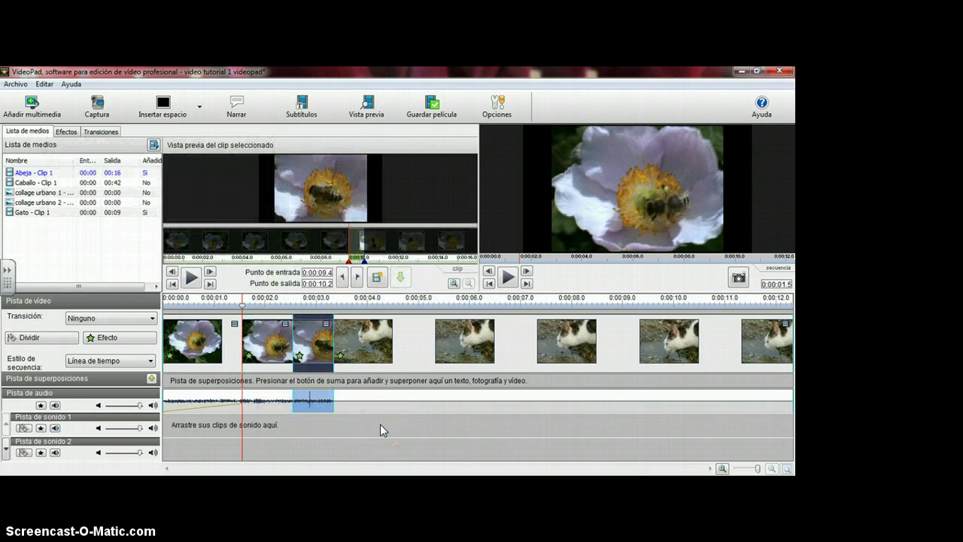
Undo the split at 0:00:02.5 and move the second Abeja segment to the end of the sequence, after the Gato clip.
key("Left")
key("Right")
key("ctrl+z")
key("ctrl+z")
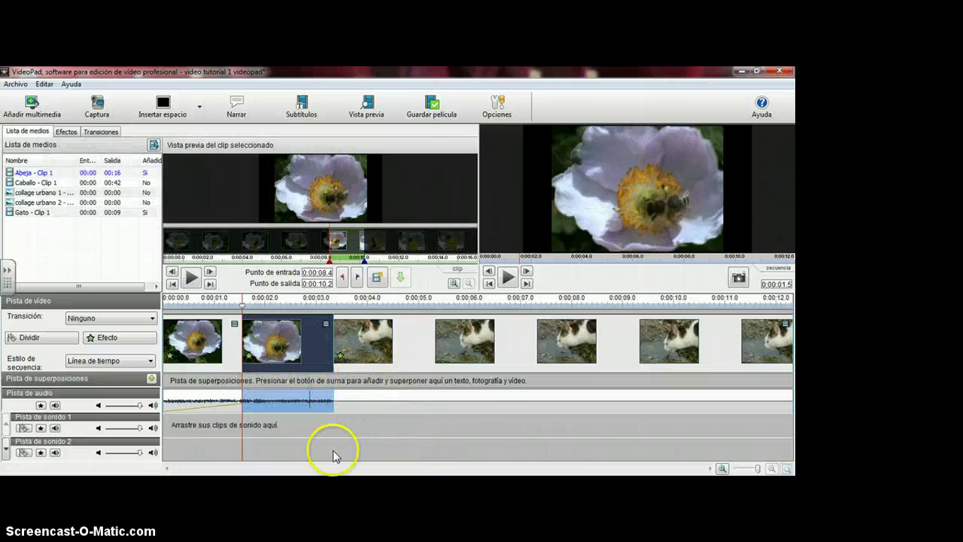
left_click_drag(322, 412, 932, 439)
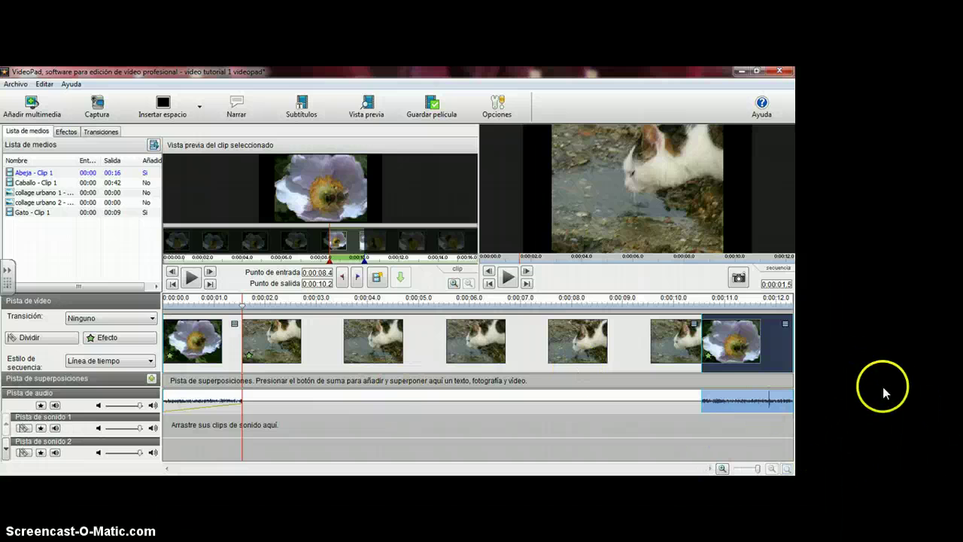
left_click(930, 406)
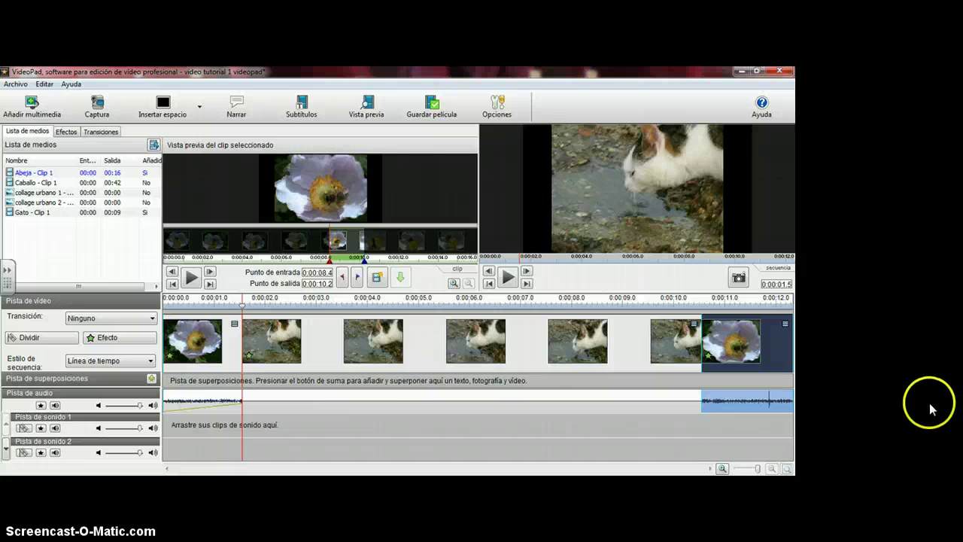
Duplicate the Abeja segment at the end of the sequence.
right_click(878, 420)
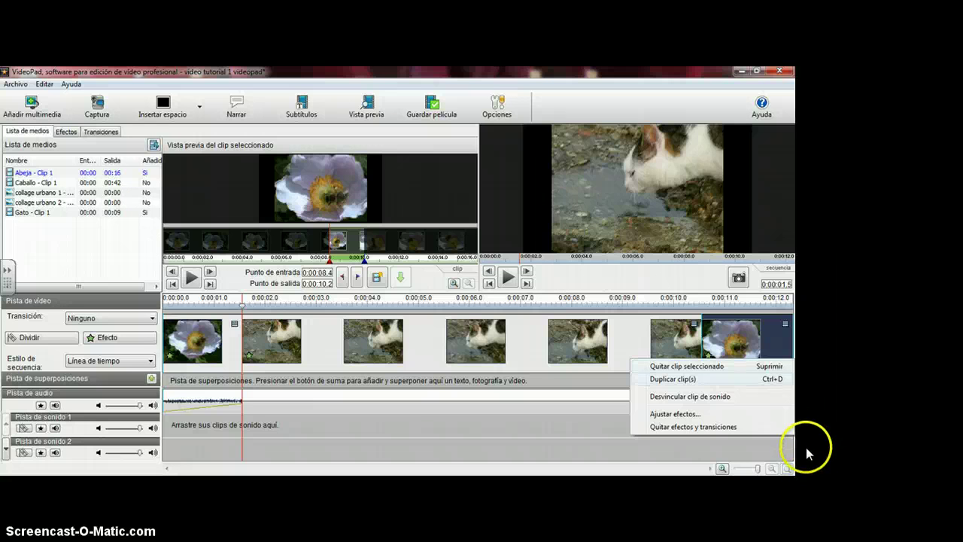
key("Return")
left_click(925, 395)
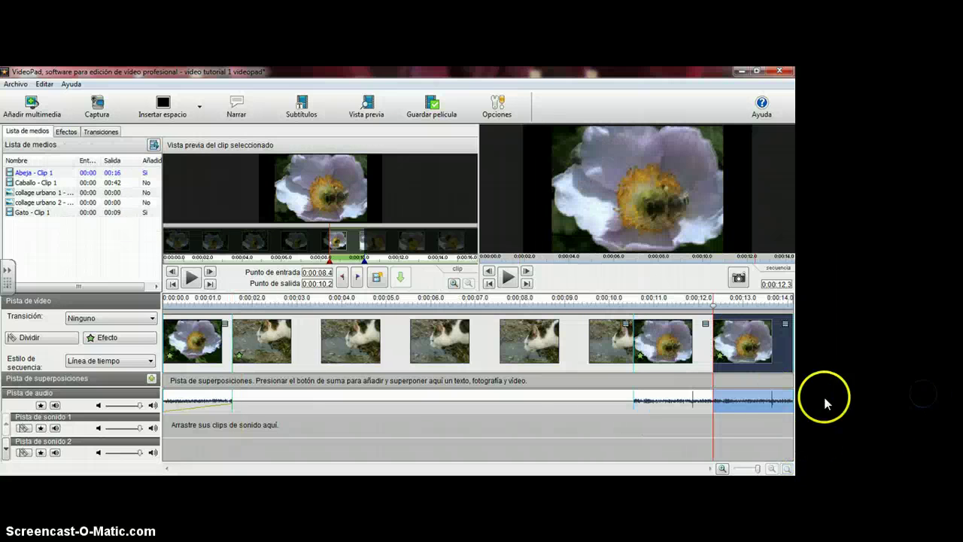
left_click(823, 393)
left_click(933, 385)
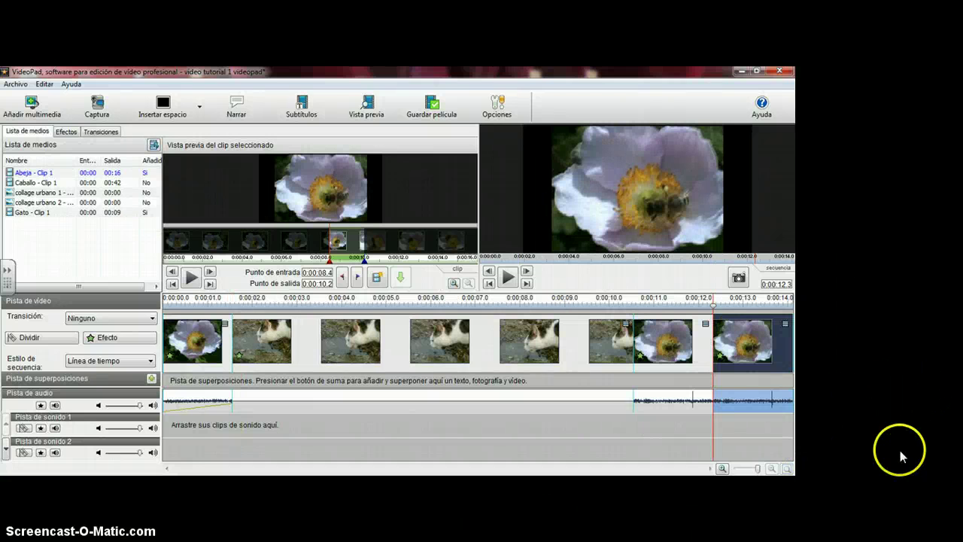
Remove the duplicated Abeja segment from the end of the sequence.
right_click(895, 386)
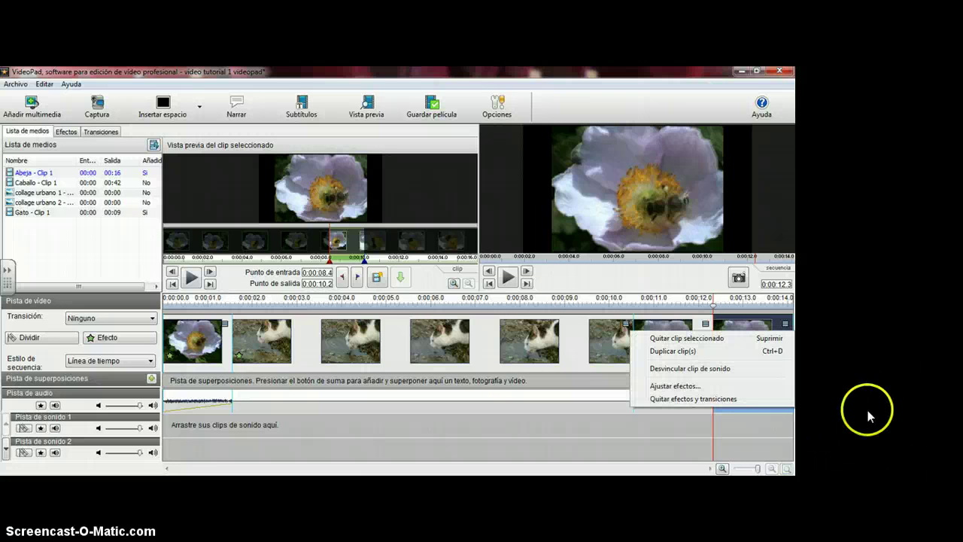
key("Down")
key("Down")
key("Down")
key("Up")
key("Up")
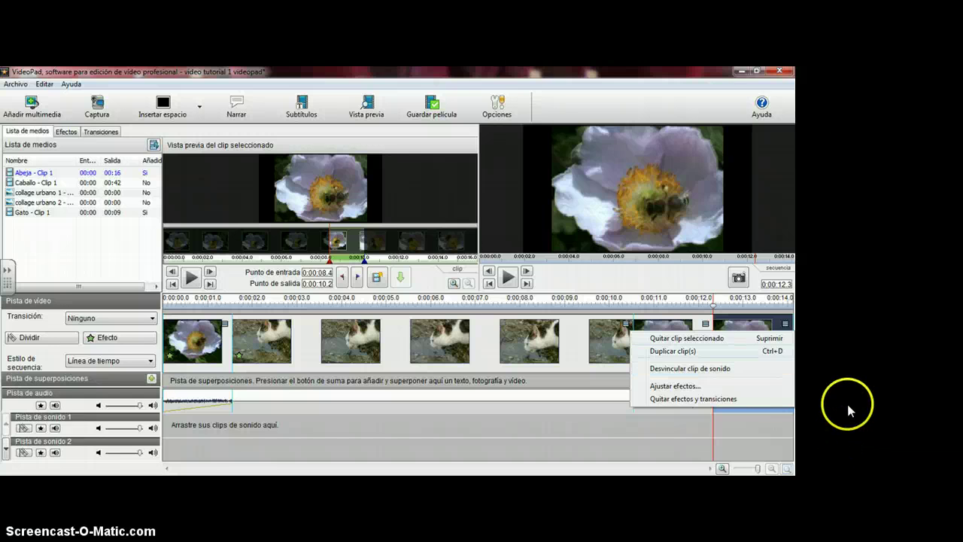
left_click(698, 337)
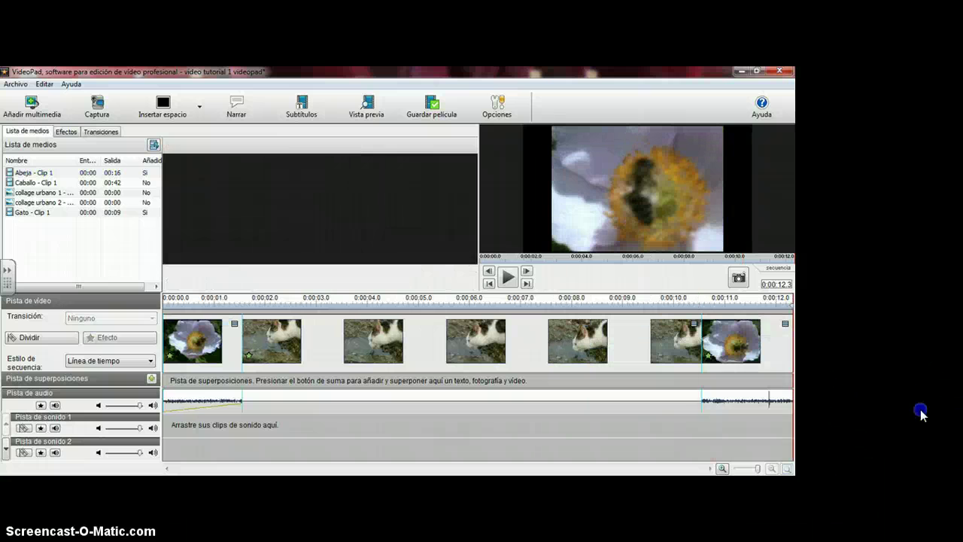
Save the project under its existing file name and close the video editor.
left_click(758, 346)
left_click(213, 346)
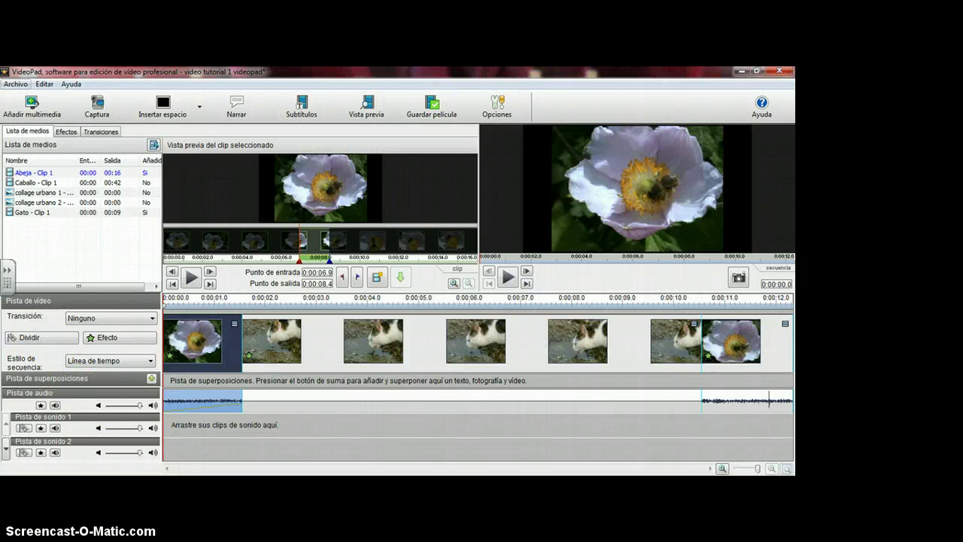
left_click(16, 84)
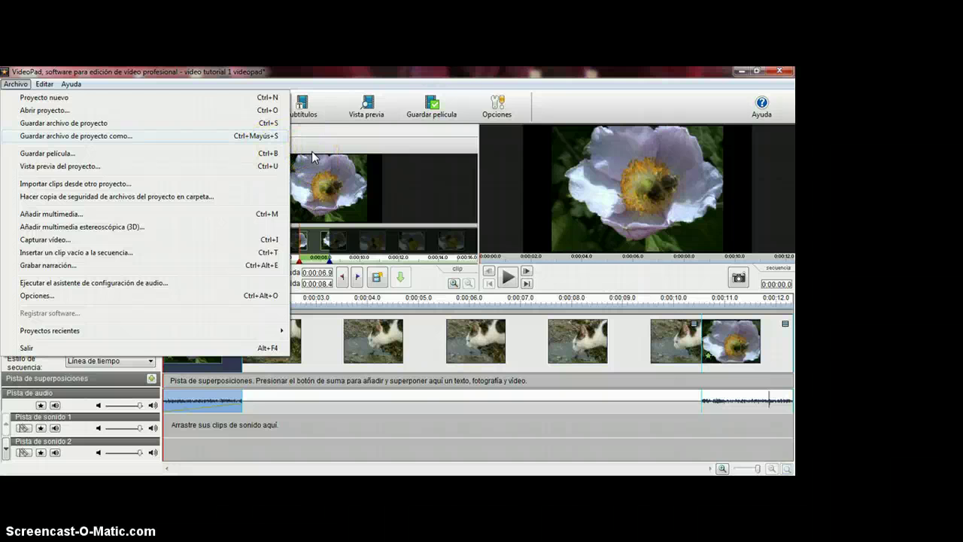
left_click(78, 125)
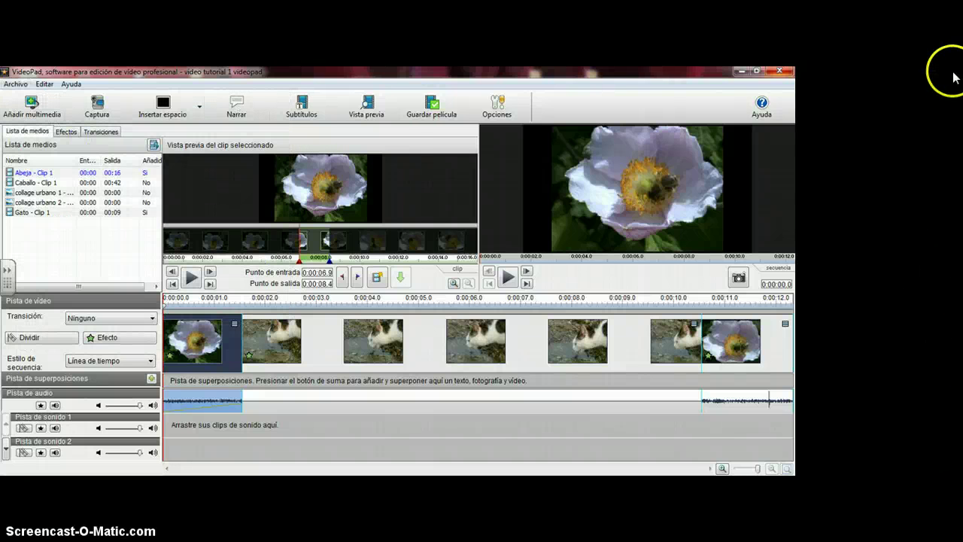
left_click(781, 71)
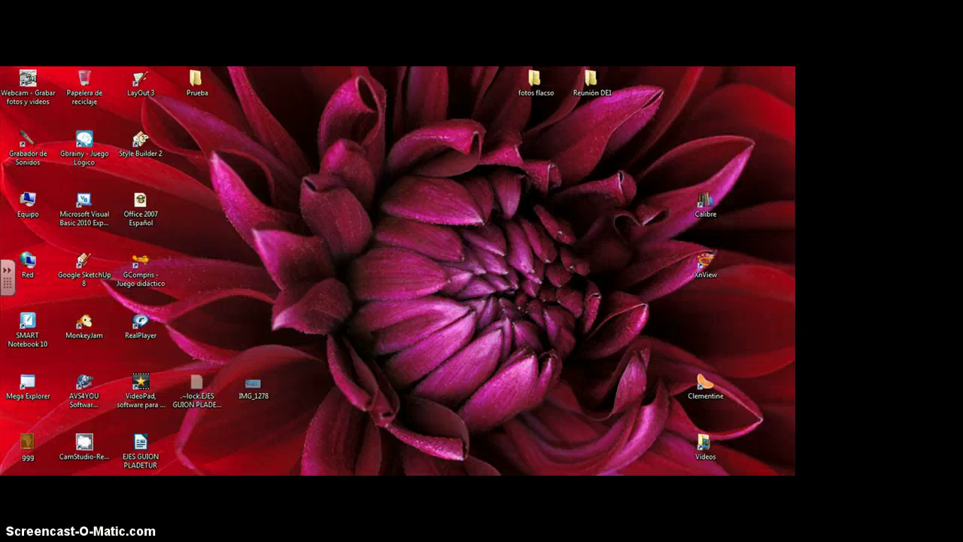